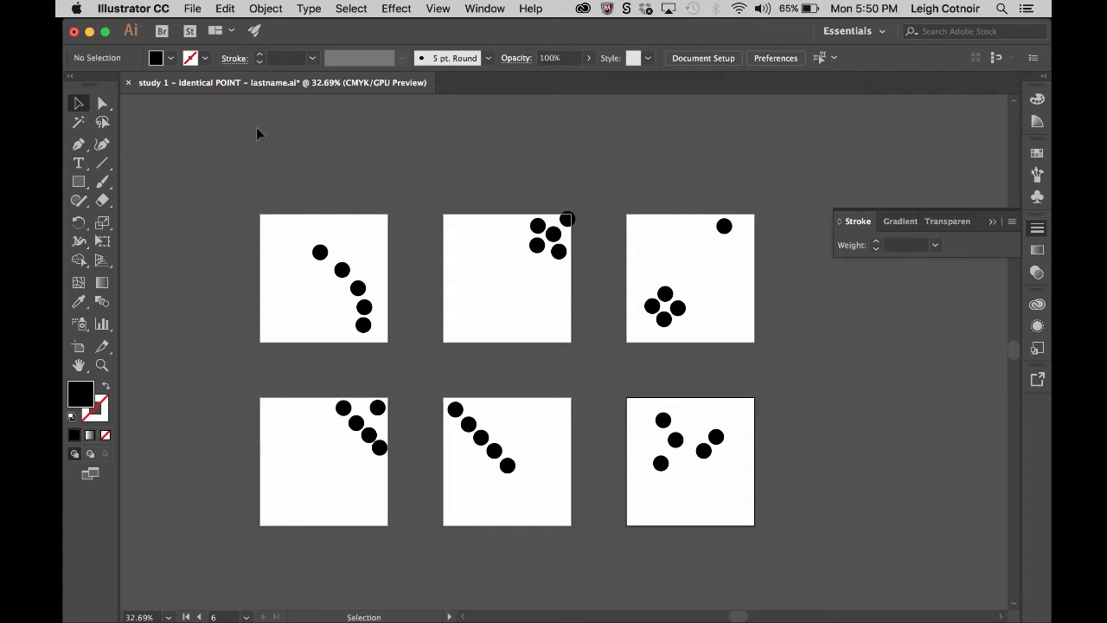
Open Export for Screens for the document and rename artboard1 as point-playfullness-1.
click(191, 8)
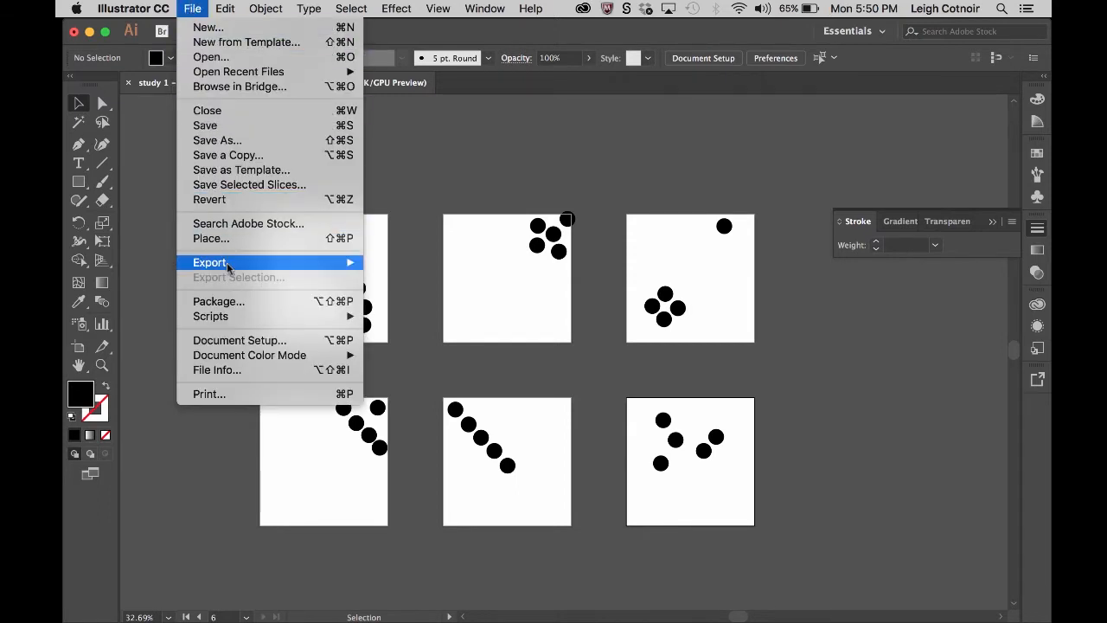
mouse_move(229, 269)
click(422, 265)
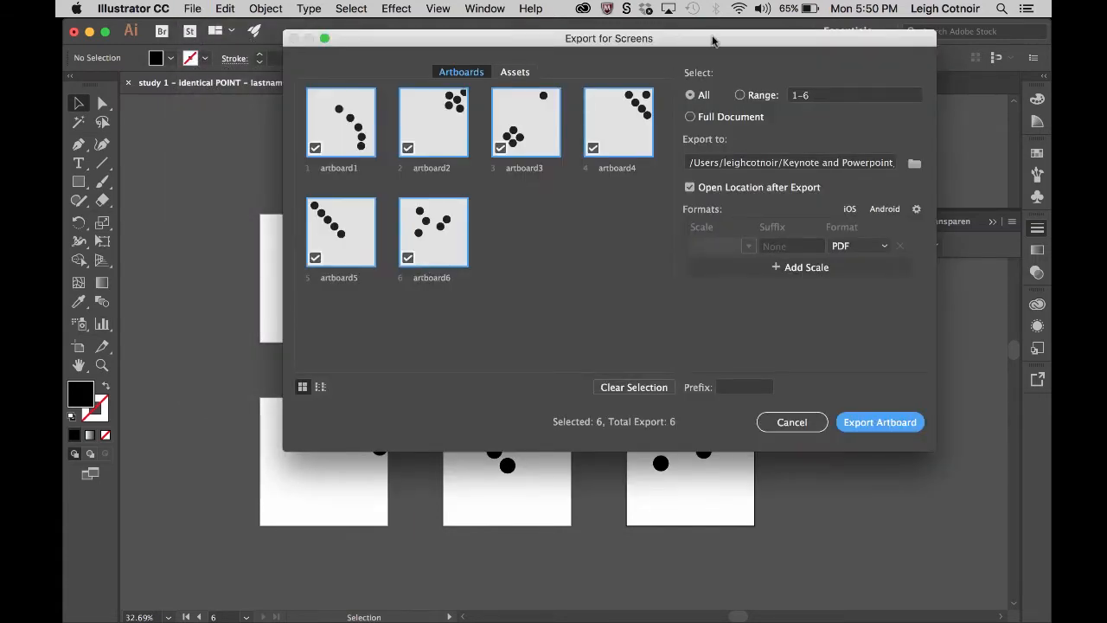
drag(712, 42, 637, 53)
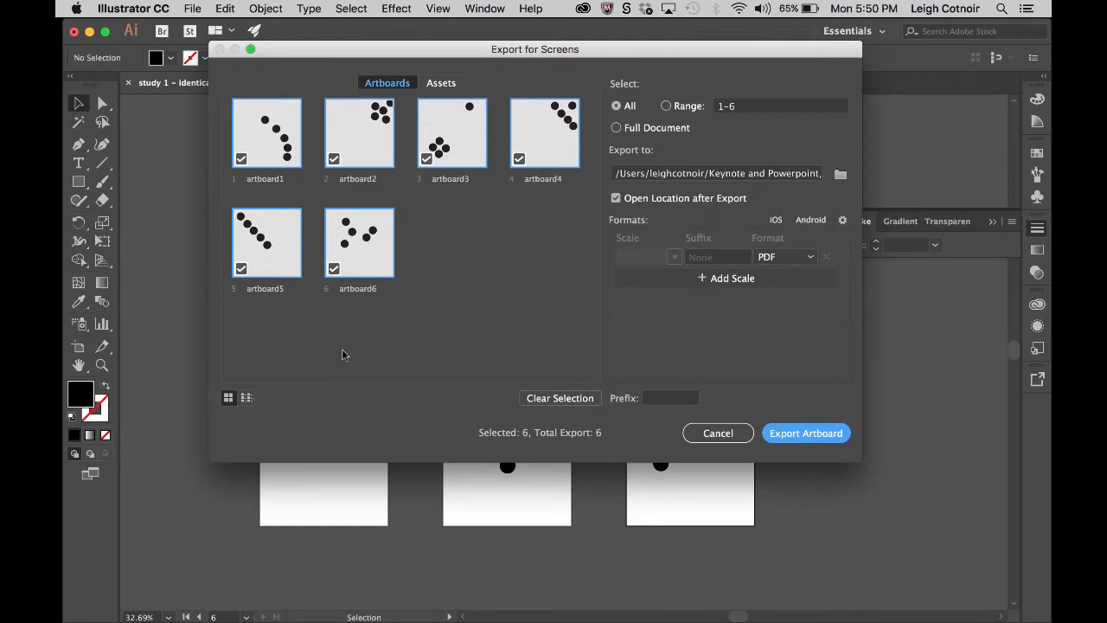
double_click(266, 179)
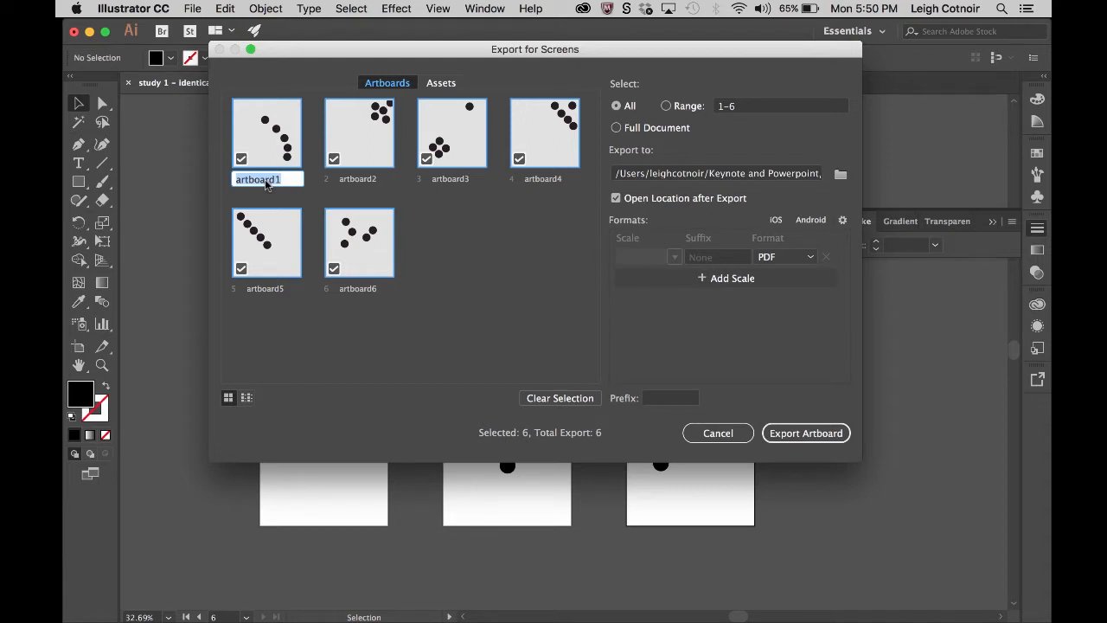
text(pc)
text(int)
text(-)
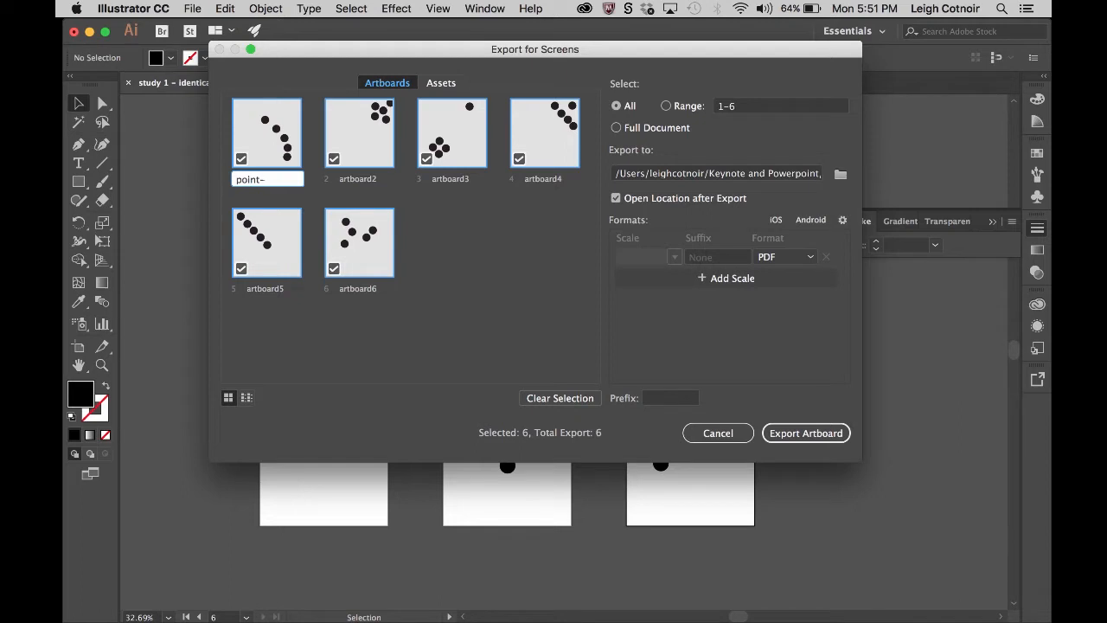
text(playfullness-1)
key(Return)
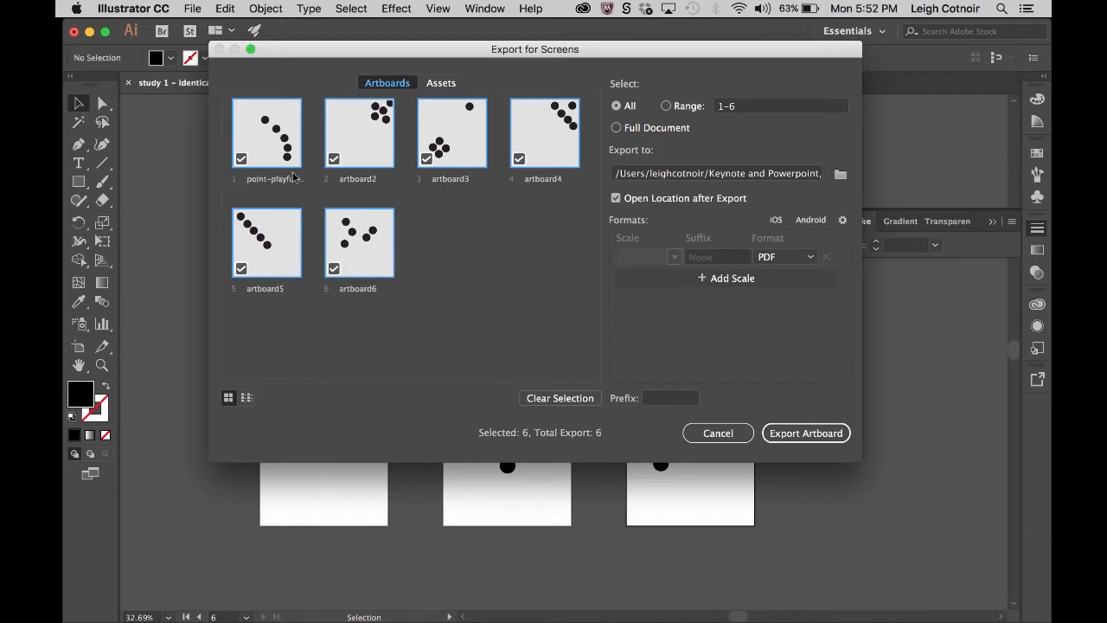
Reuse the first artboard's name to rename artboard6 as point-playfullness-2, and close the export dialog without exporting.
double_click(273, 180)
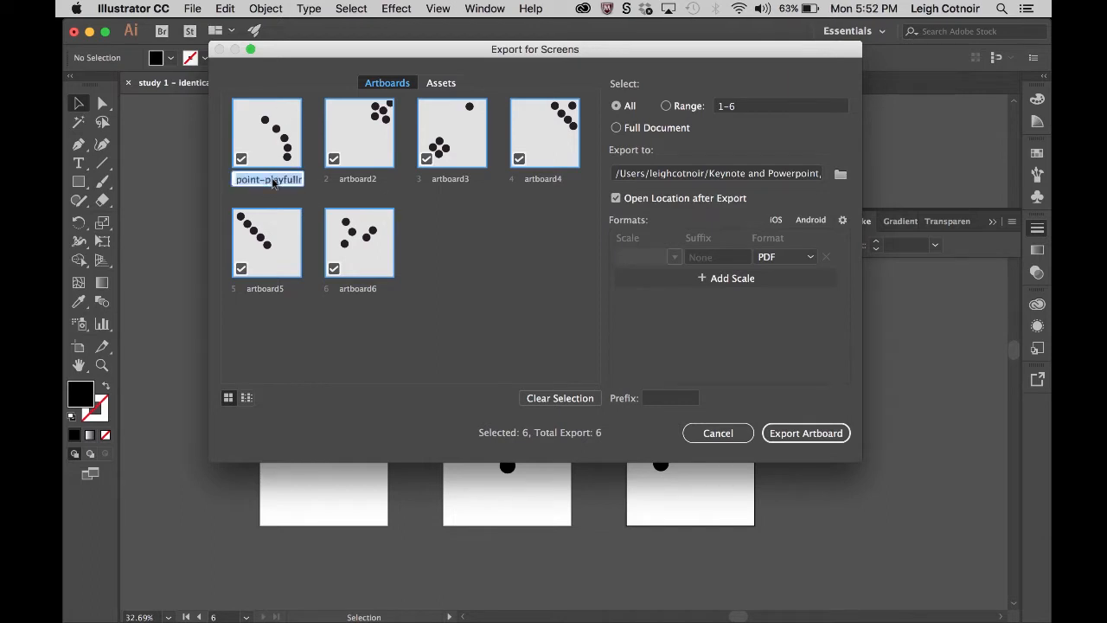
click(472, 283)
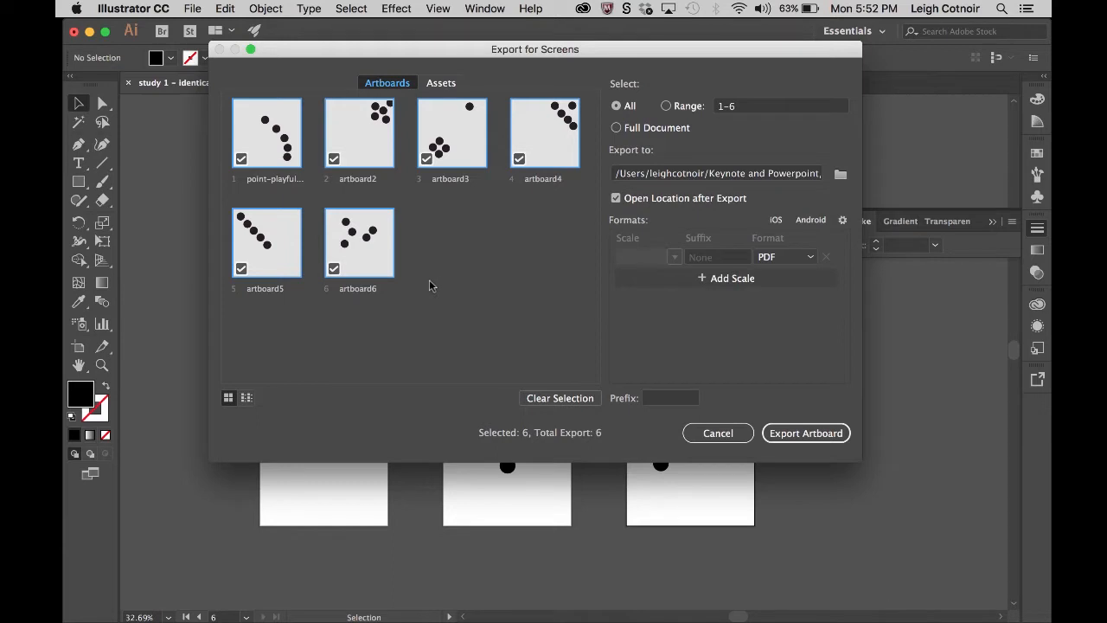
double_click(365, 290)
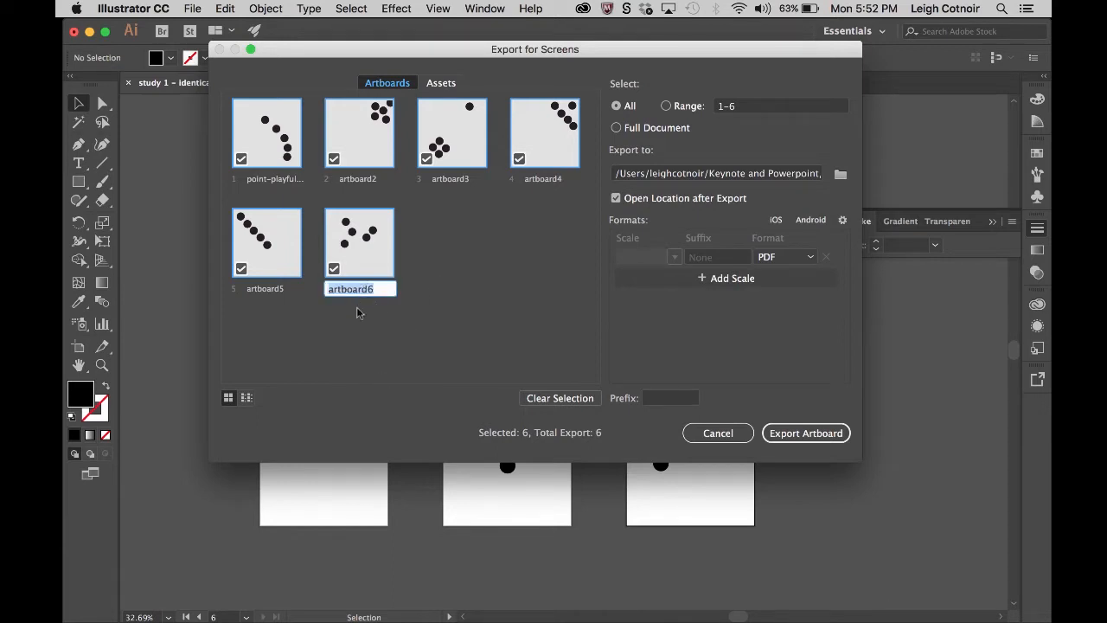
text(playfullness-1)
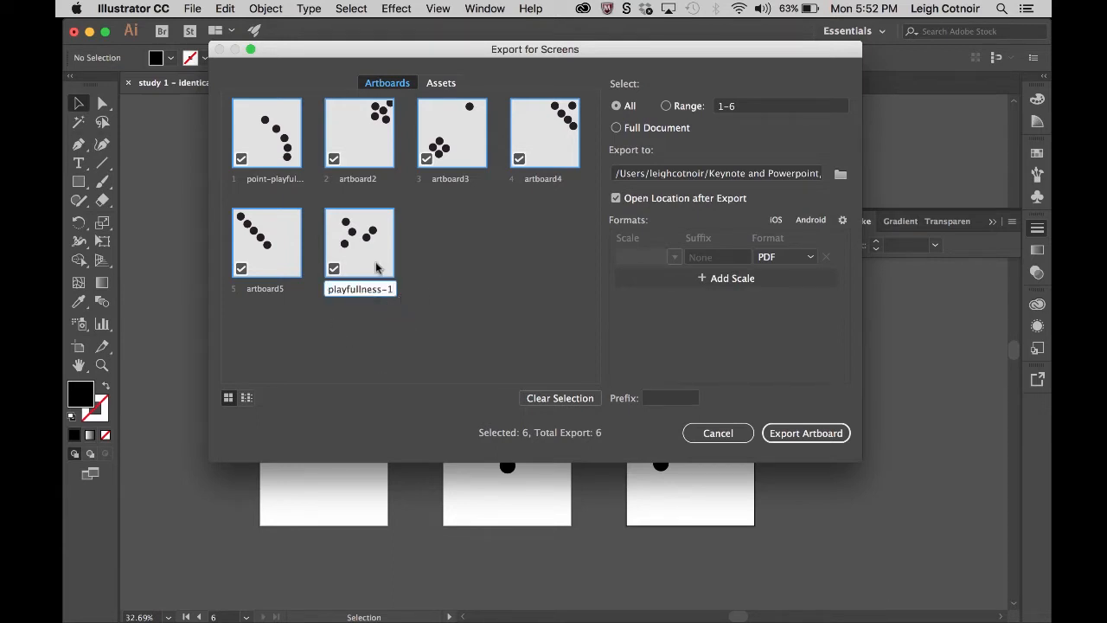
key(BackSpace)
text(2)
key(Return)
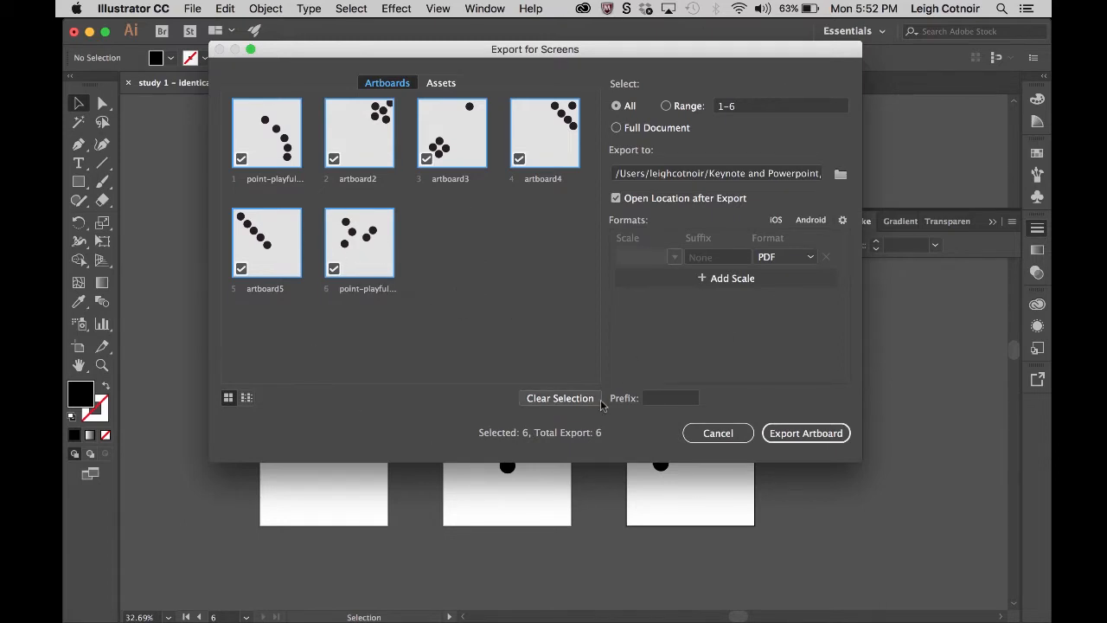
click(725, 435)
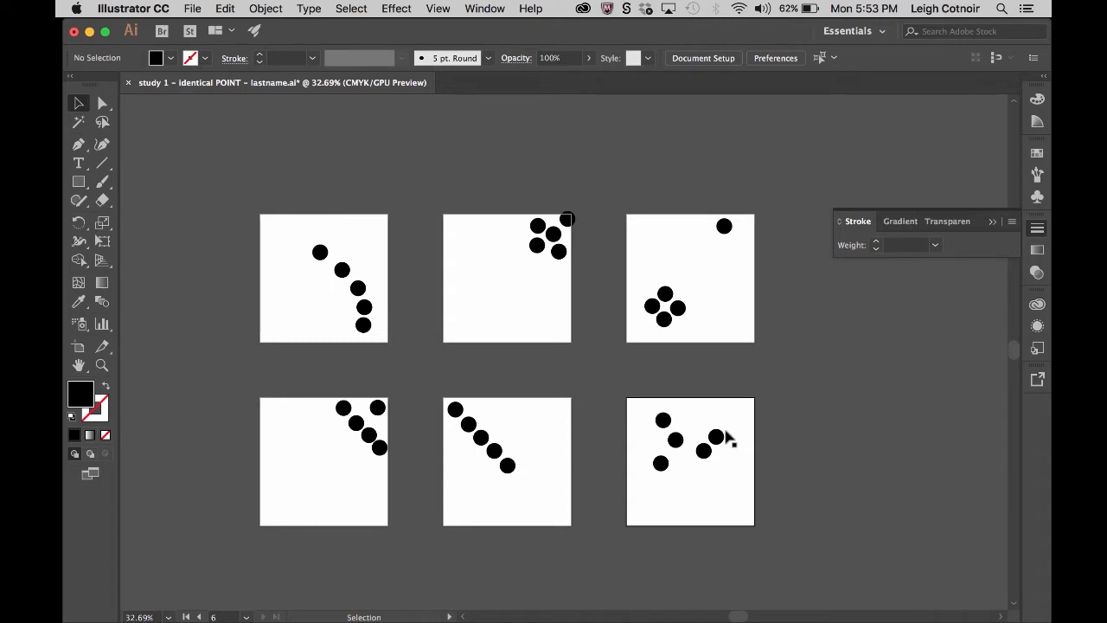
Reopen Export for Screens to check the names of the first and sixth artboards, and cancel the export.
click(192, 9)
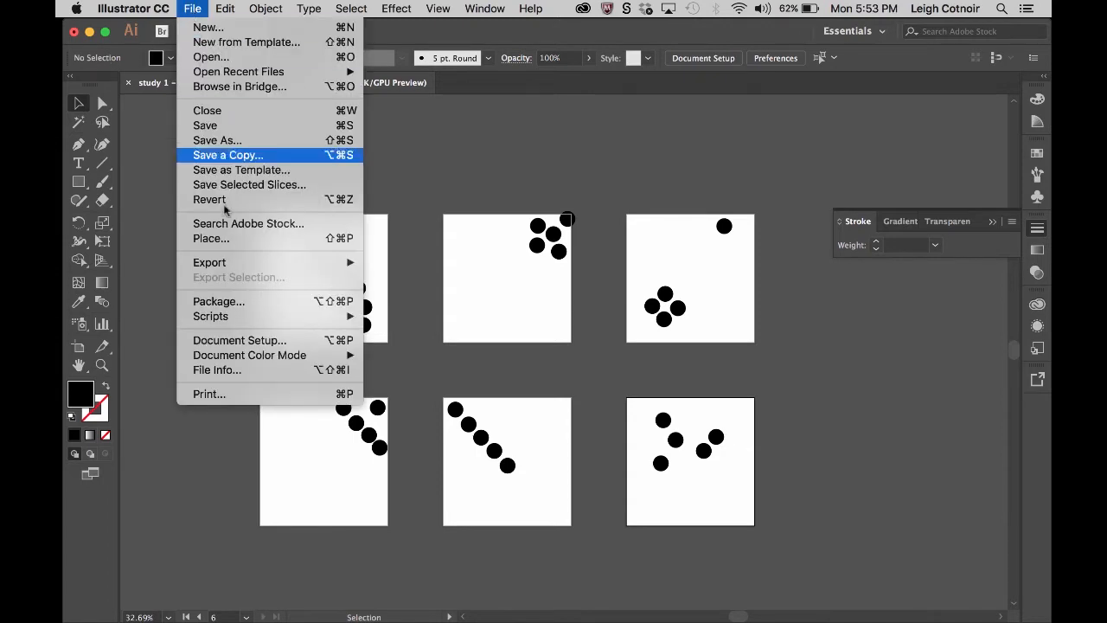
mouse_move(346, 262)
click(458, 262)
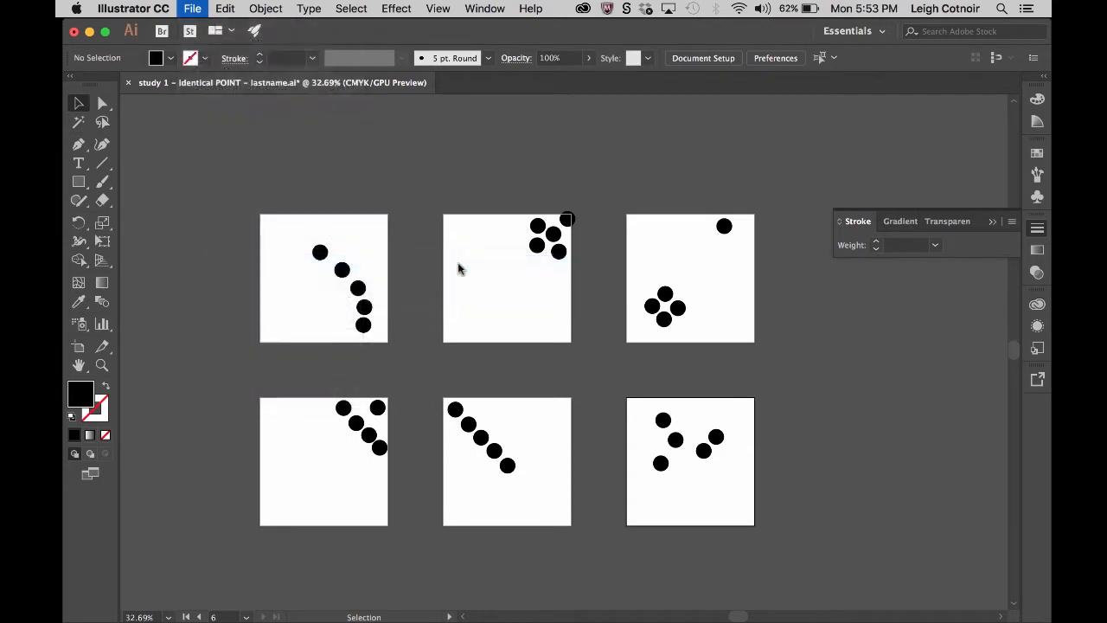
double_click(275, 180)
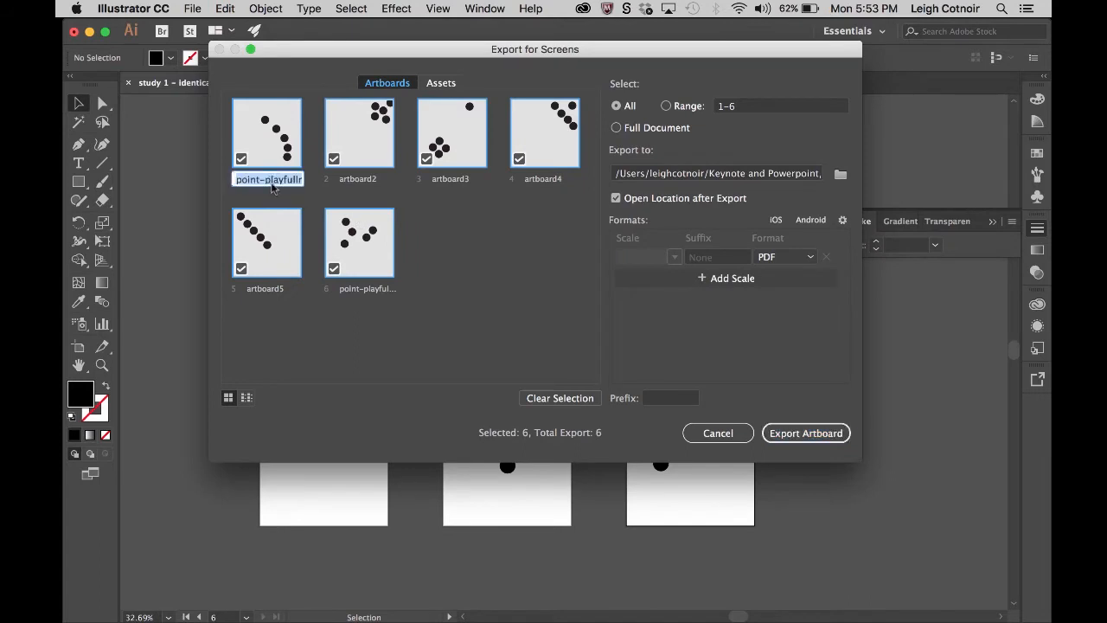
double_click(371, 290)
click(468, 343)
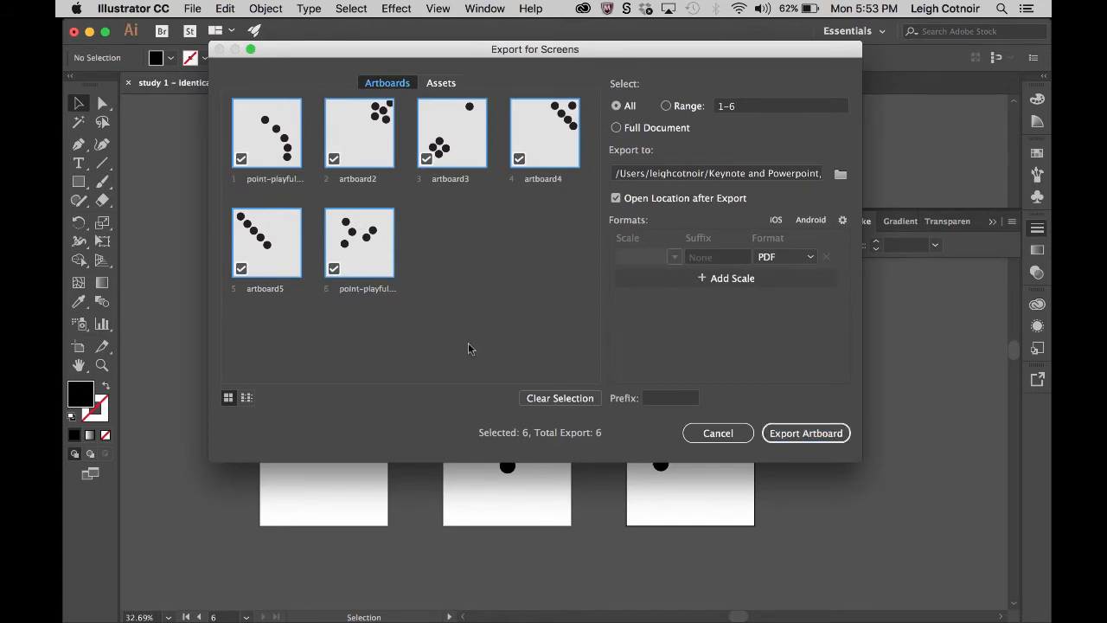
click(726, 434)
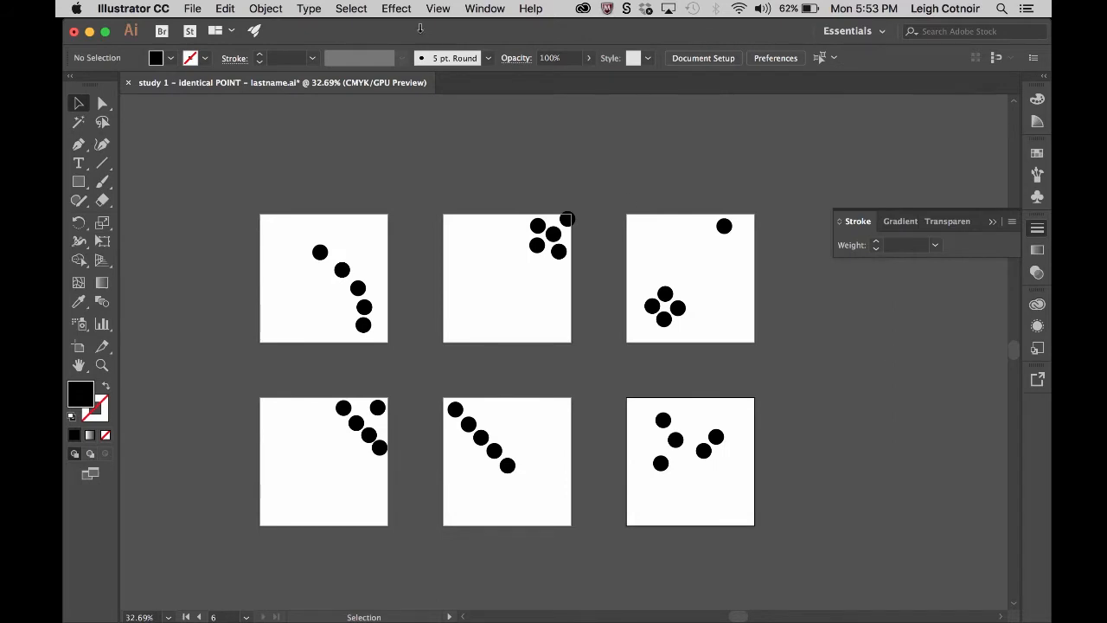
Display the document's artboard list beside the artwork and make artboard2 active with the Artboard tool.
click(485, 10)
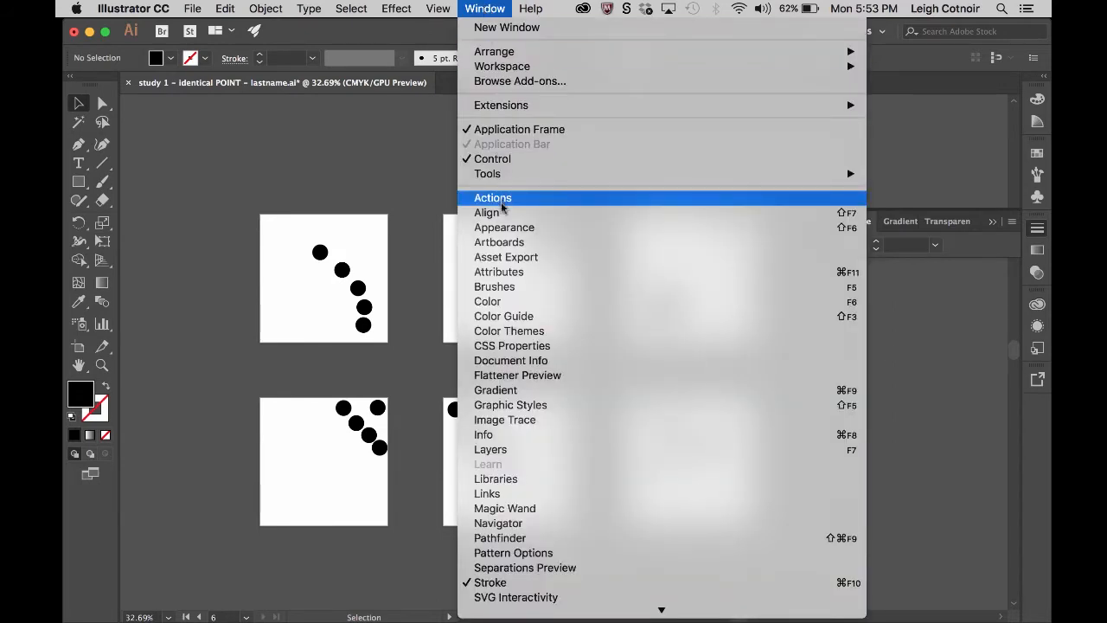
click(500, 242)
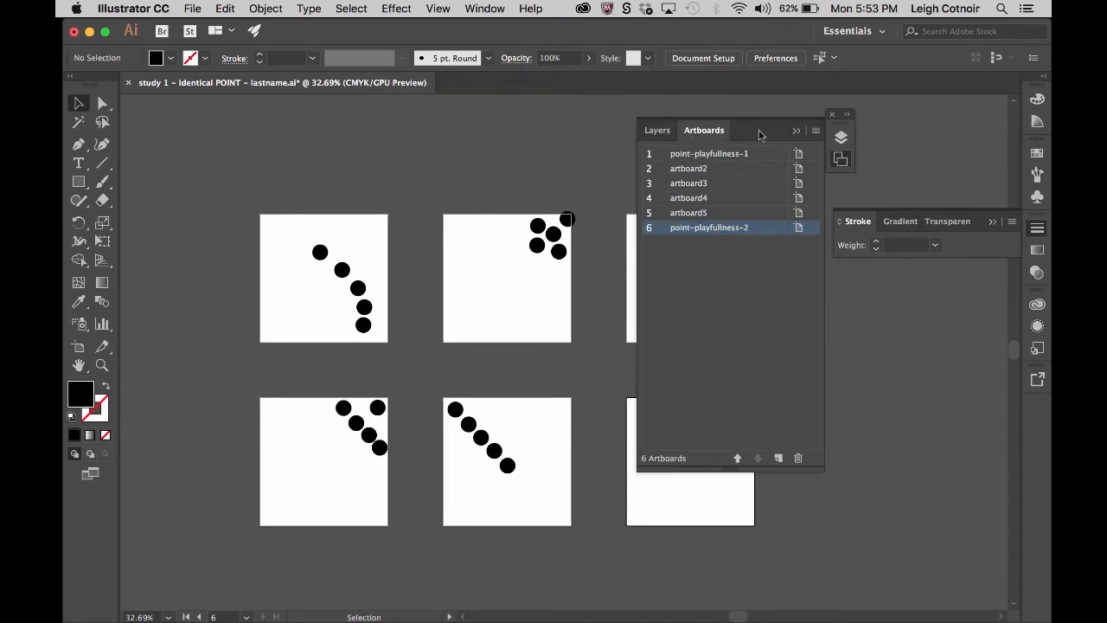
mouse_move(760, 129)
mouse_down()
mouse_move(869, 234)
mouse_move(942, 192)
mouse_move(925, 191)
mouse_up()
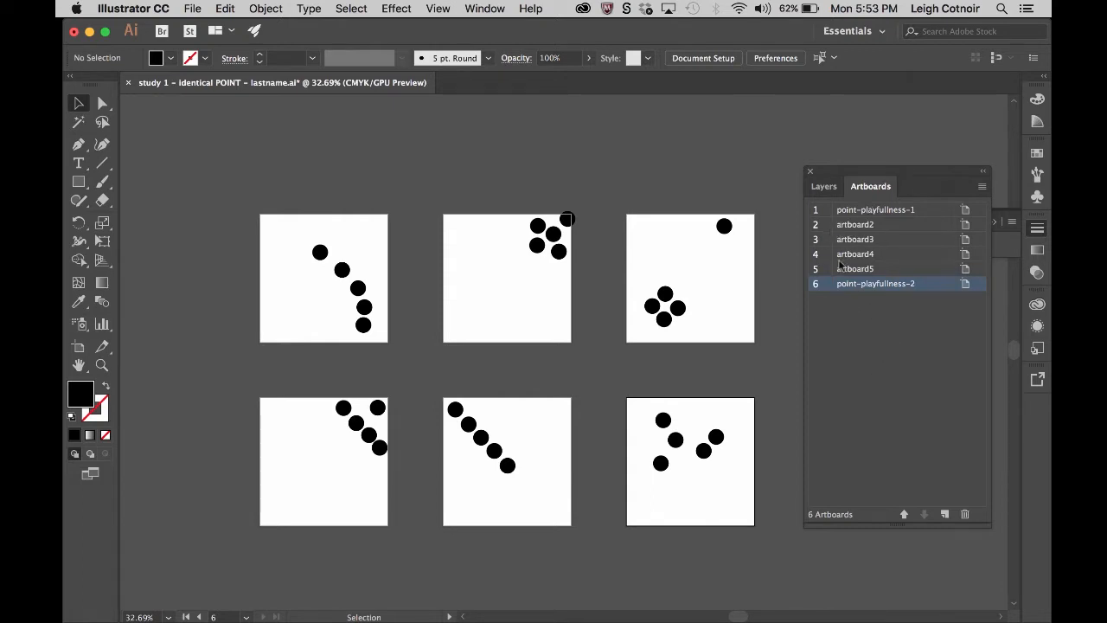
click(845, 230)
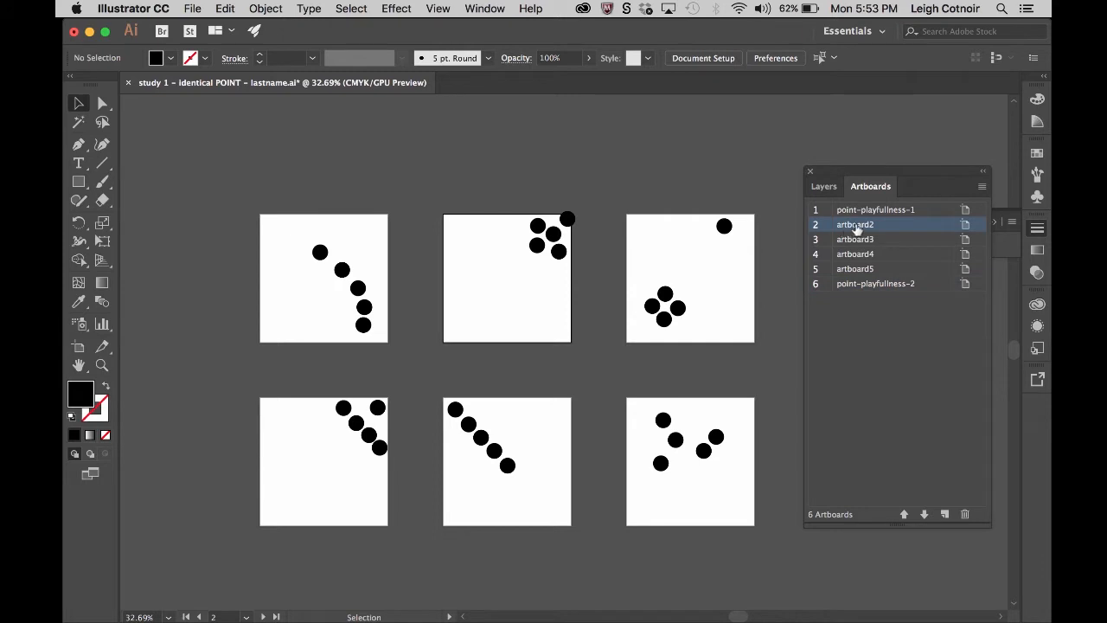
click(77, 348)
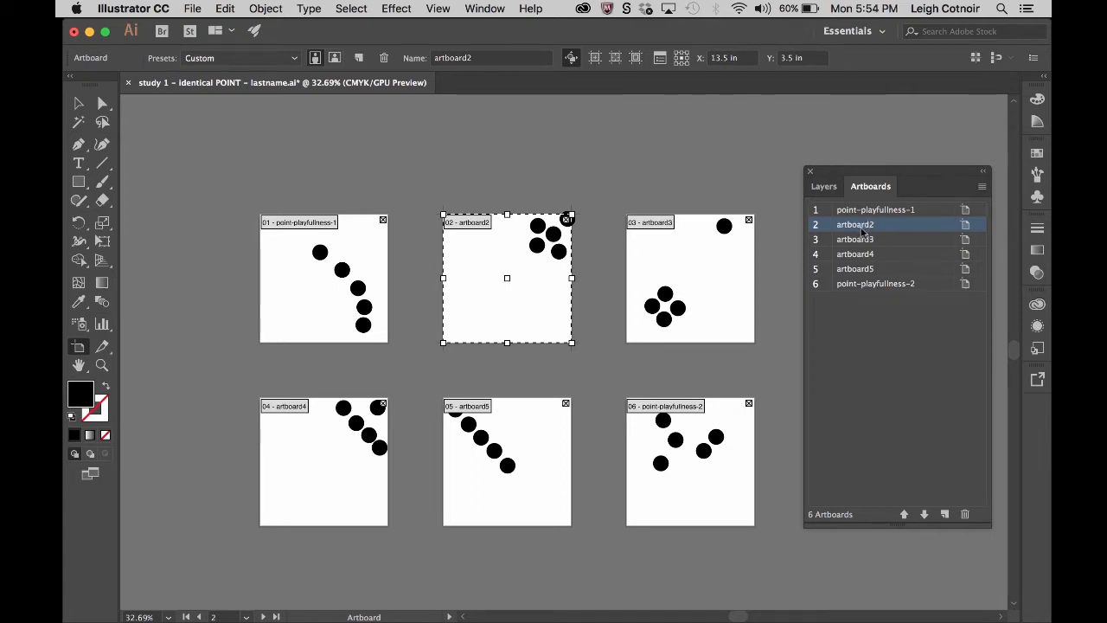
double_click(862, 230)
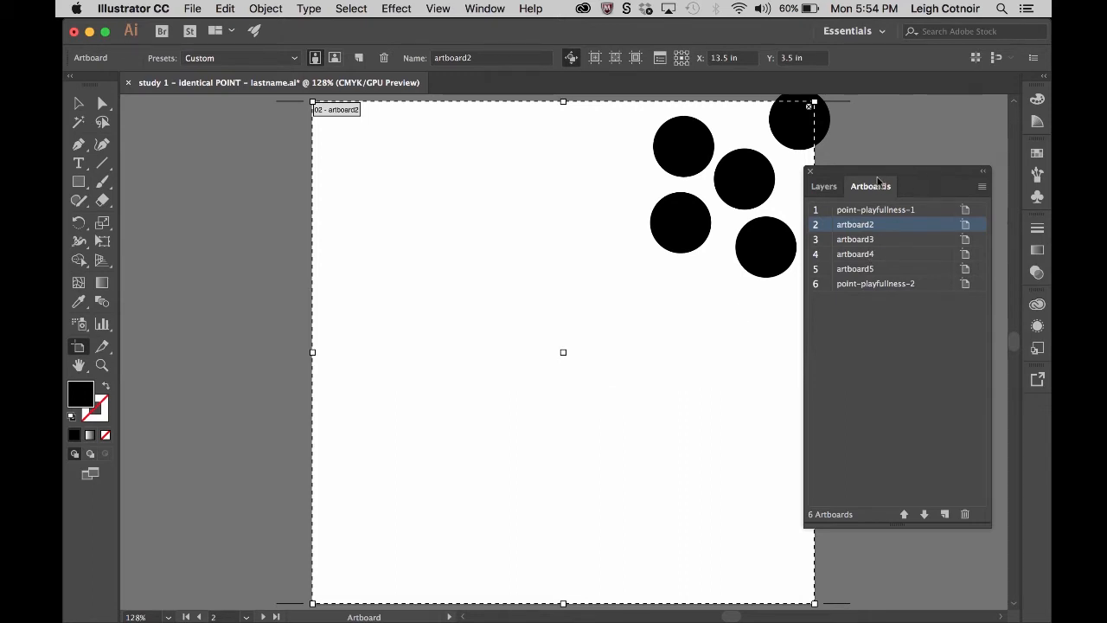
drag(882, 173, 905, 171)
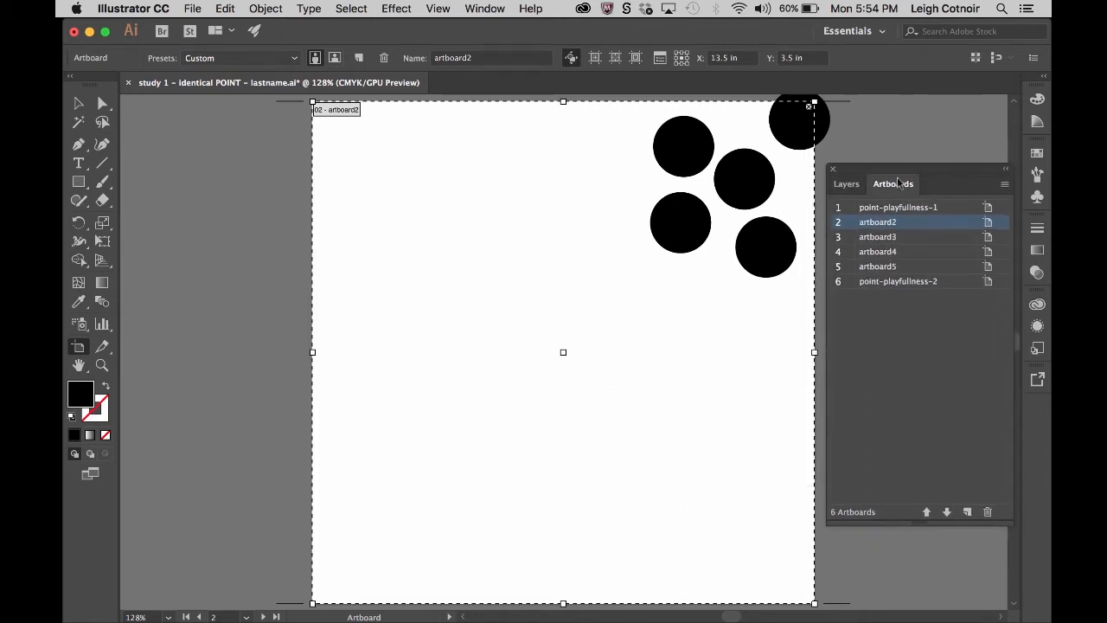
Rename artboard2 as point-congestion-1 in the artboard list.
double_click(884, 228)
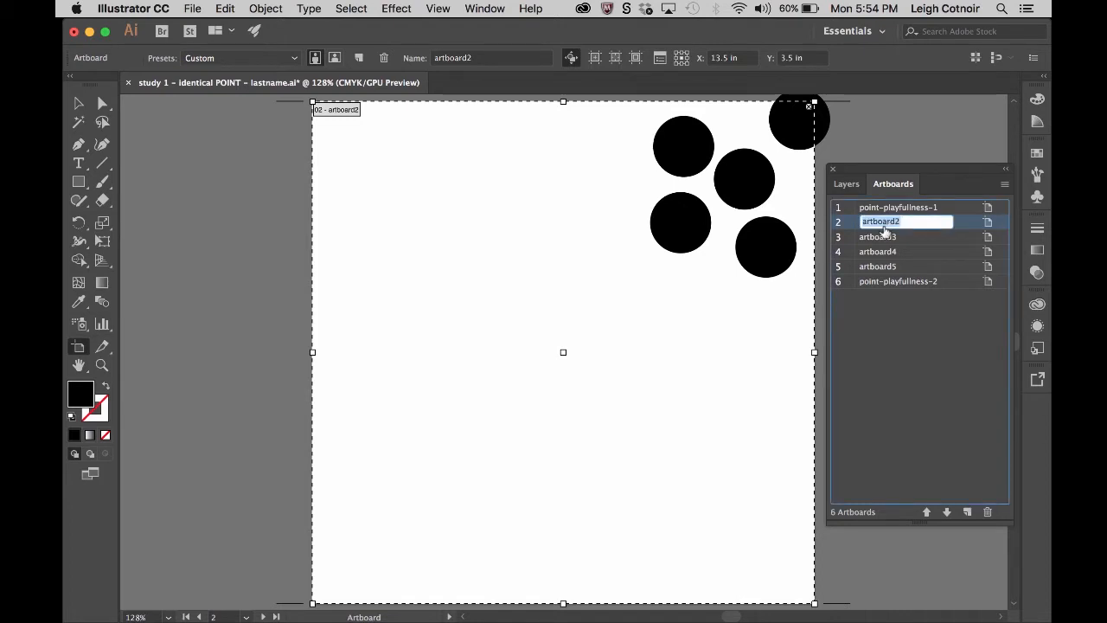
key(Return)
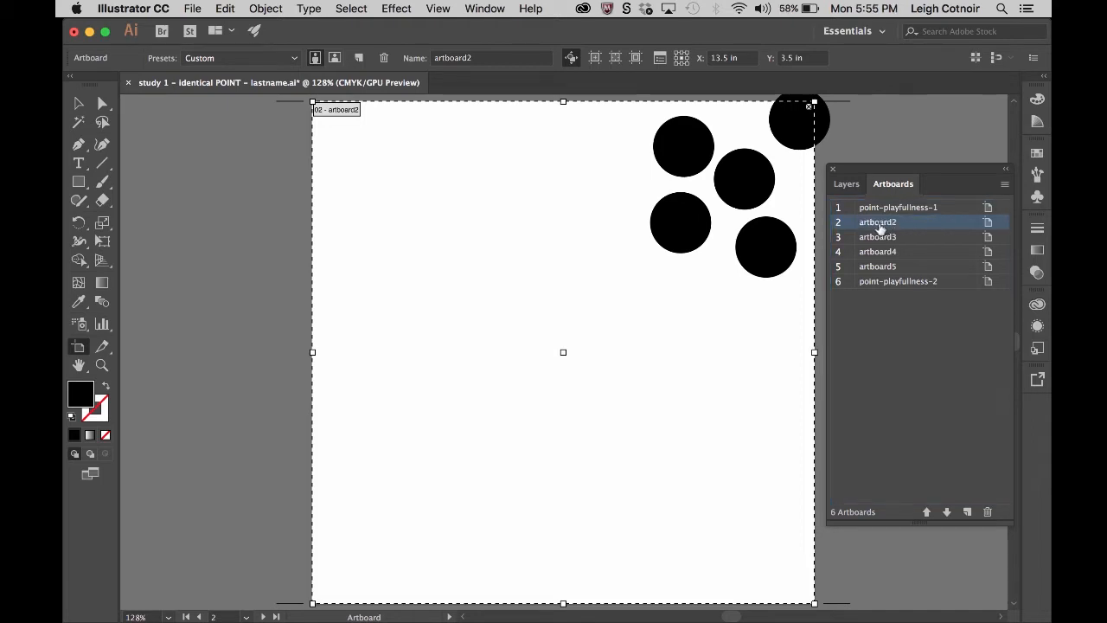
double_click(881, 224)
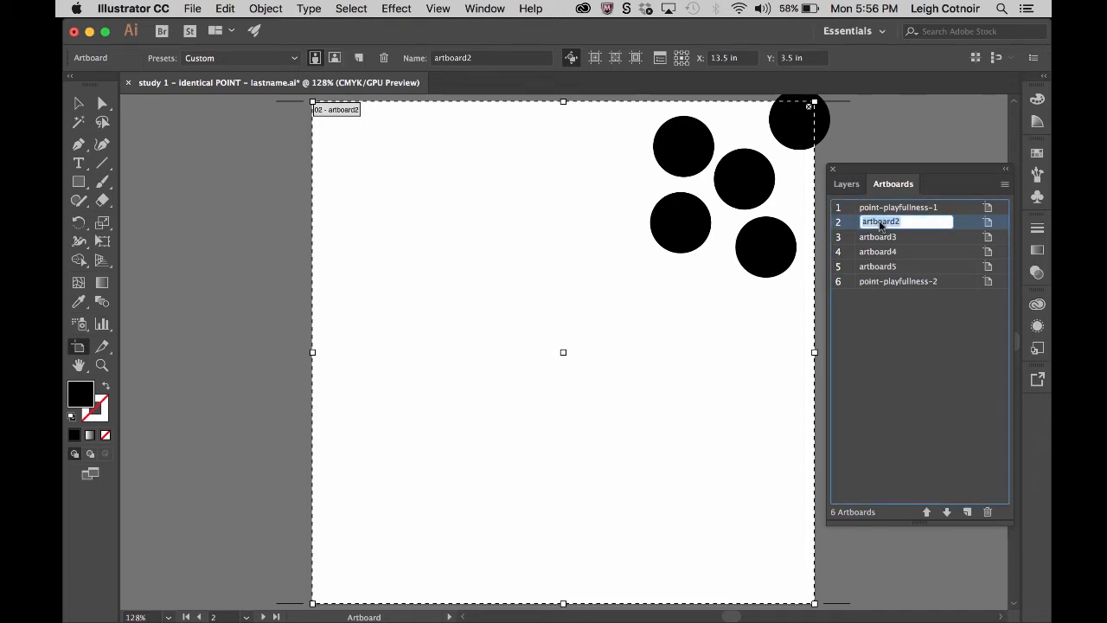
text(conge)
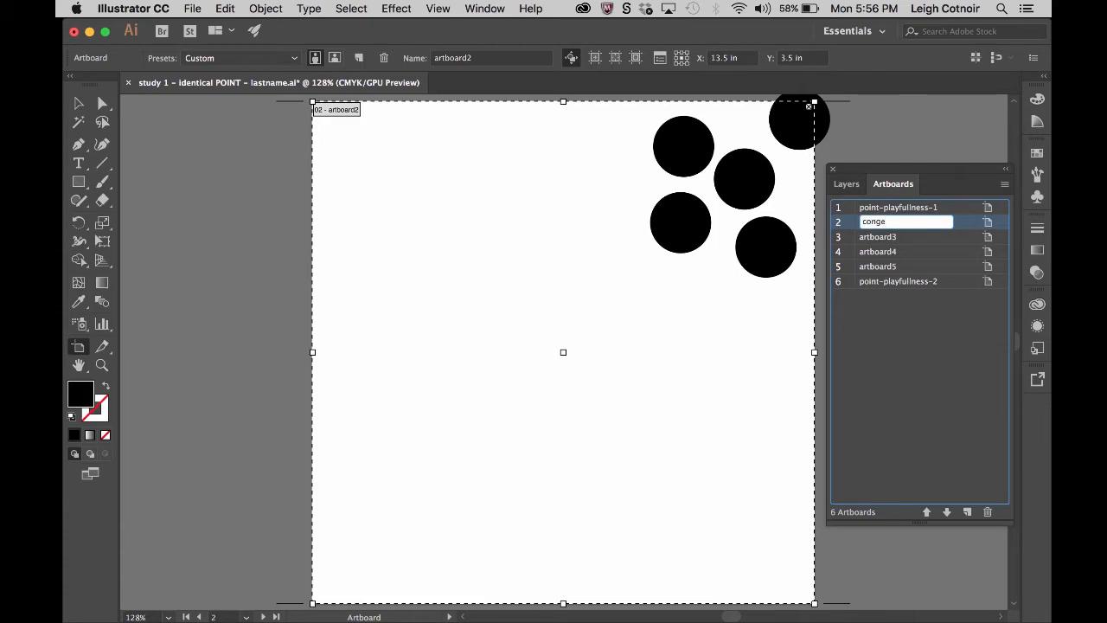
text(stion-1)
click(862, 222)
text(point-)
triple_click(905, 223)
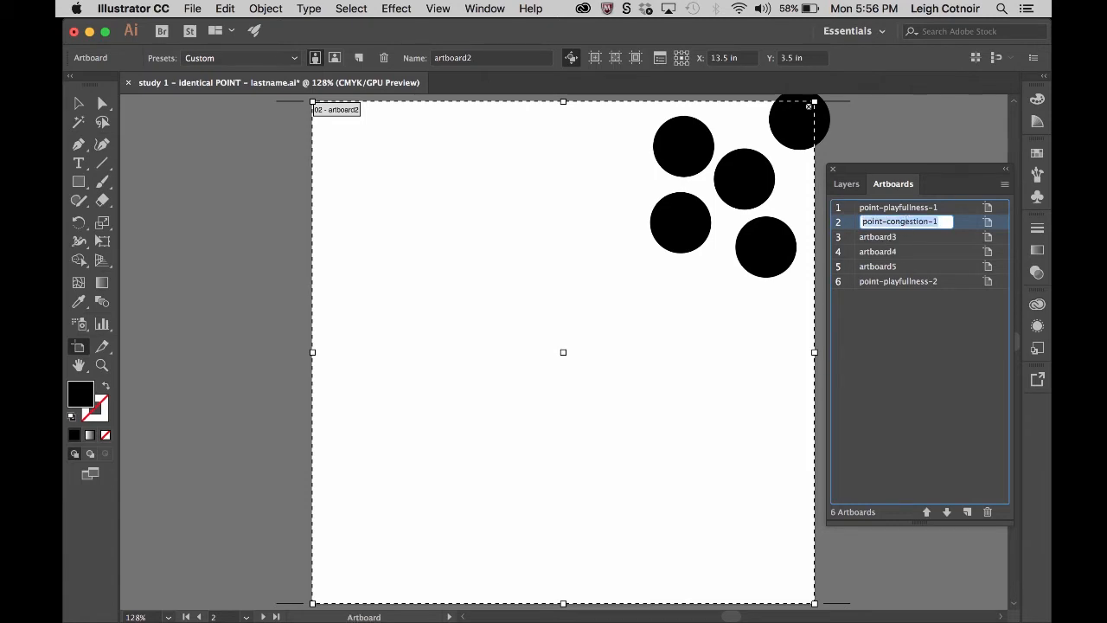
click(891, 358)
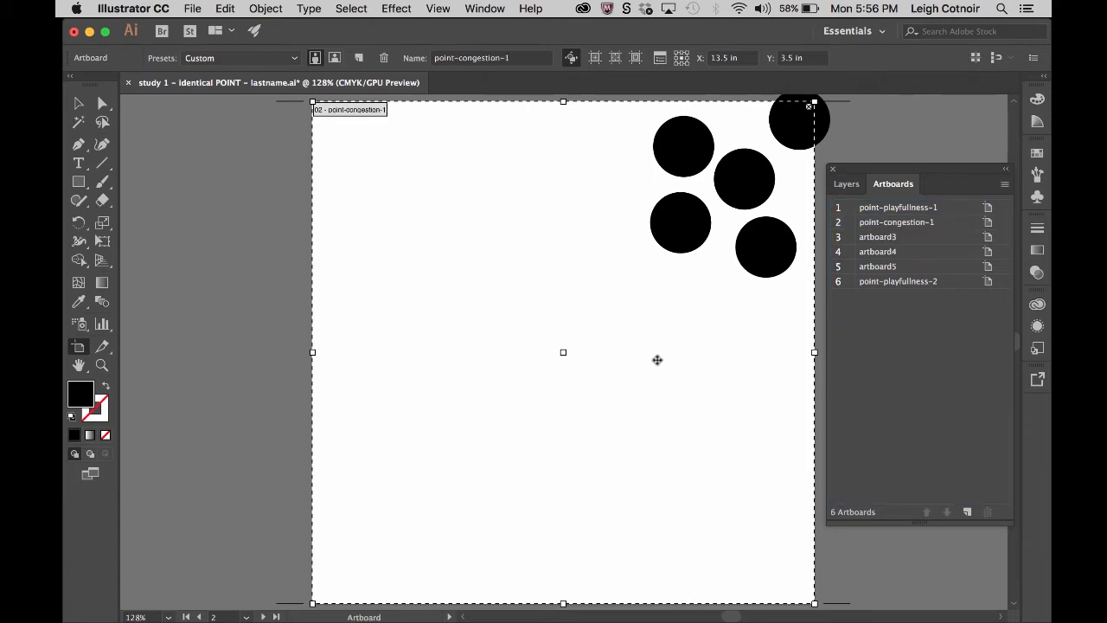
Make artboard3 active and rename it as point-conflict-1 in the artboard list.
scroll(658, 361, down, 5)
scroll(658, 376, down, 5)
scroll(658, 376, right, 4)
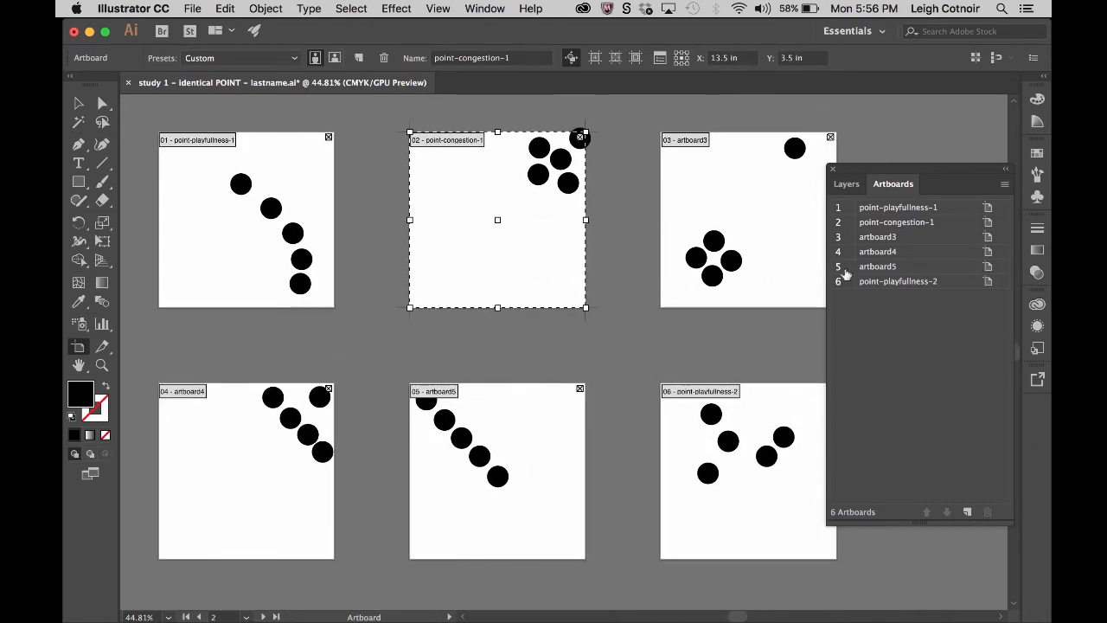
click(730, 169)
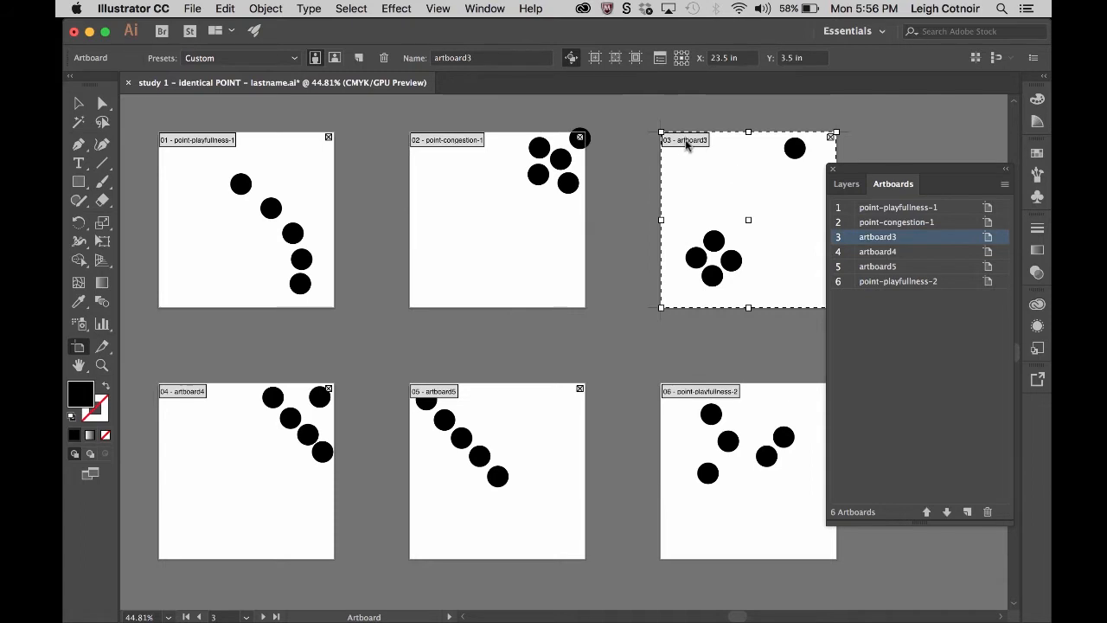
double_click(878, 237)
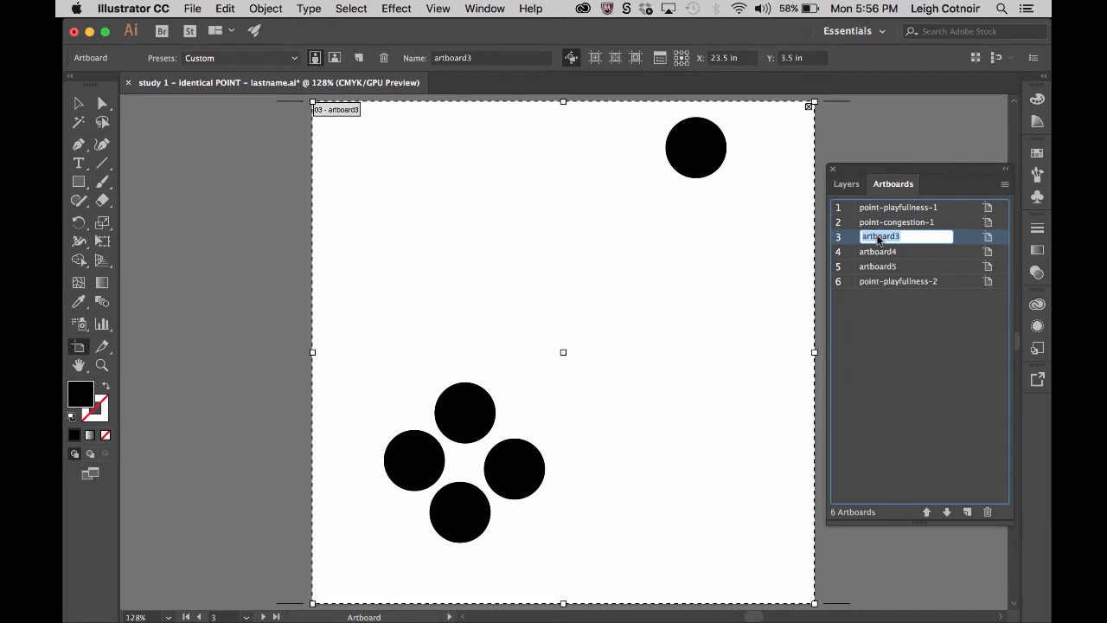
text(conflict)
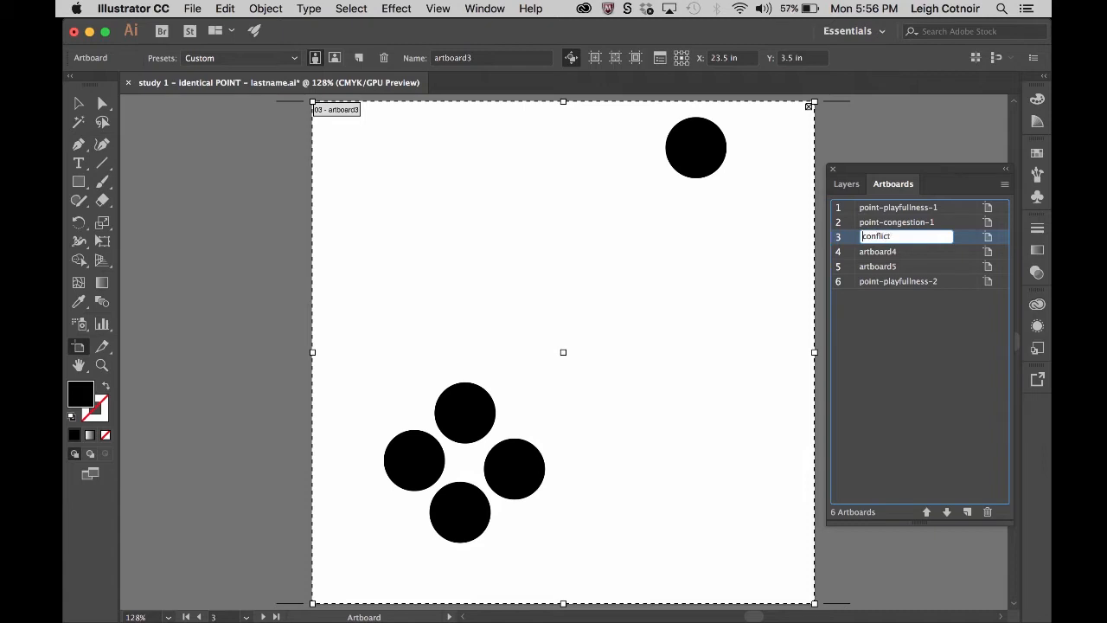
text(point-)
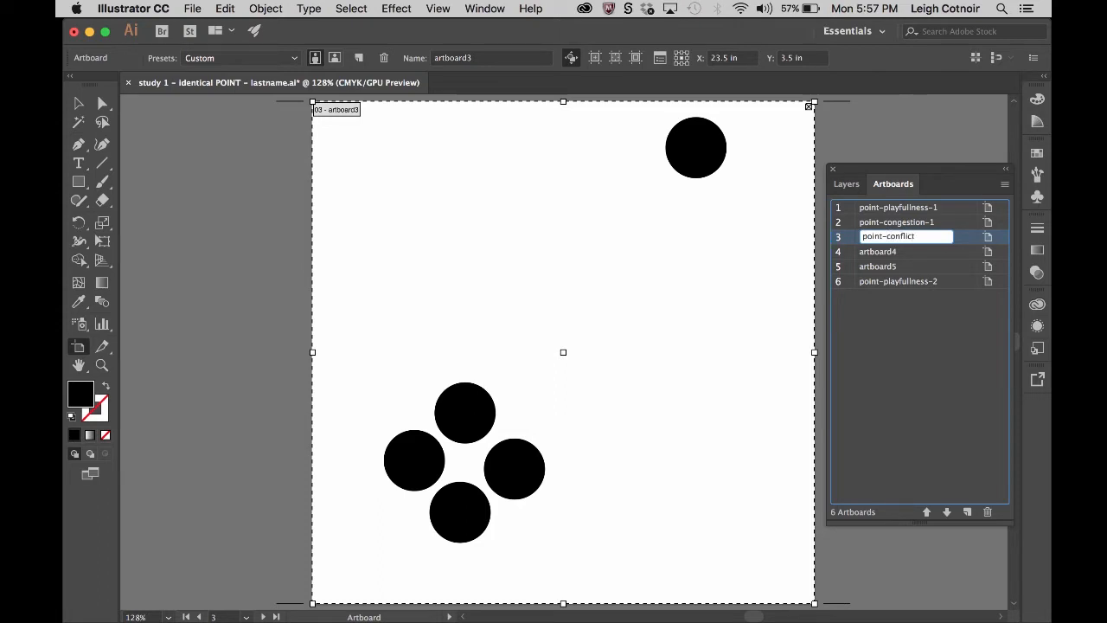
text(-1)
Select artboard4 in the artboard list and rename it as point-conflict-2.
click(882, 253)
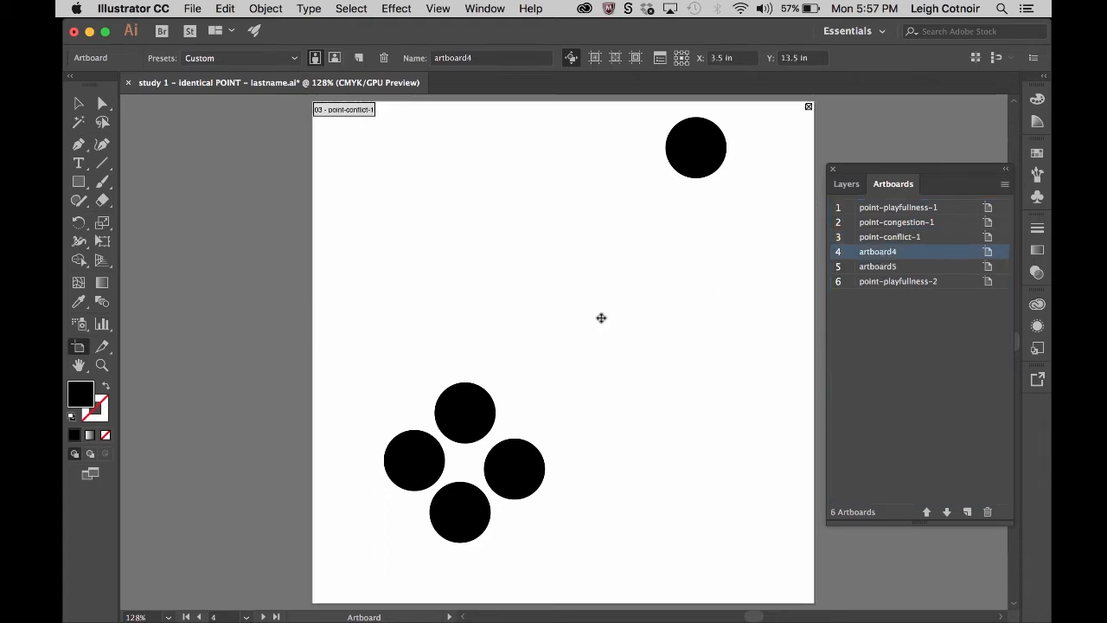
scroll(535, 390, down, 5)
scroll(536, 392, left, 5)
scroll(535, 391, down, 3)
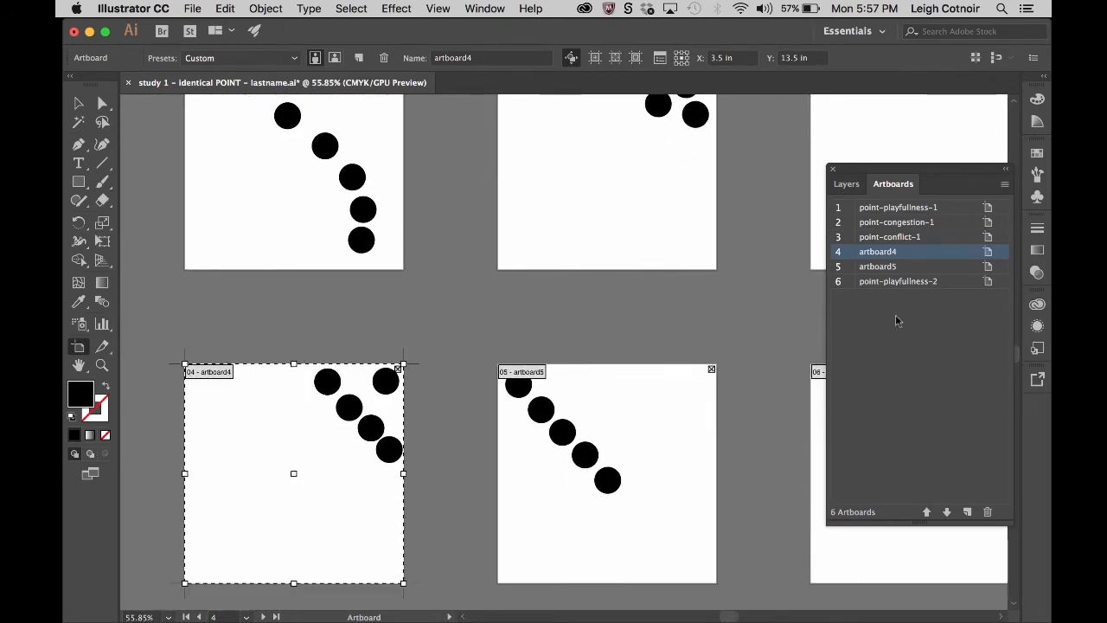
scroll(711, 349, right, 5)
scroll(710, 348, left, 6)
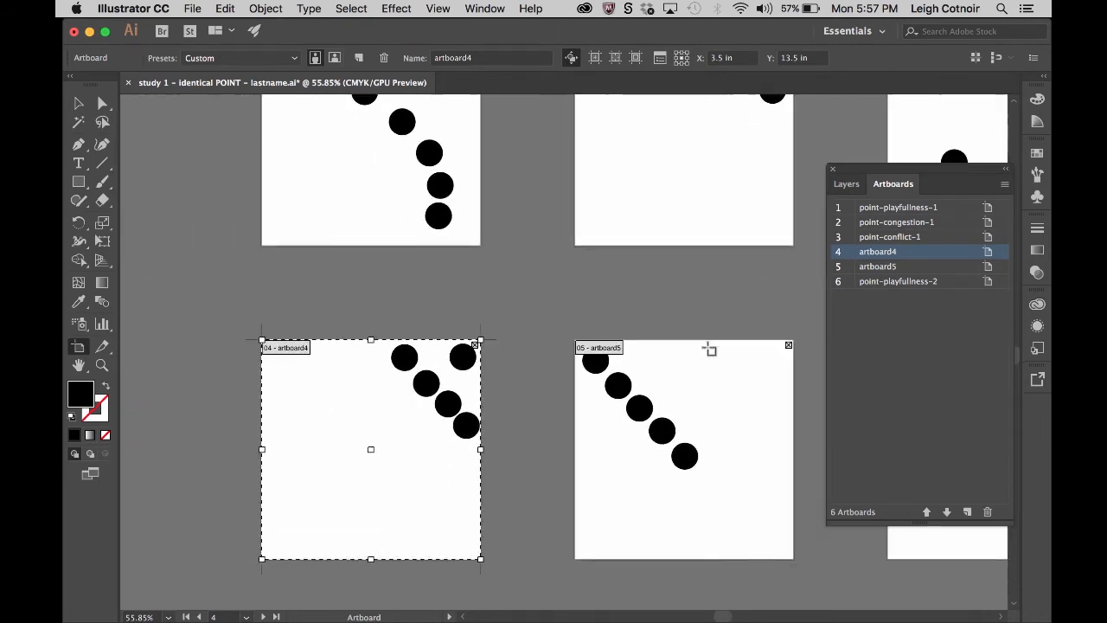
double_click(889, 254)
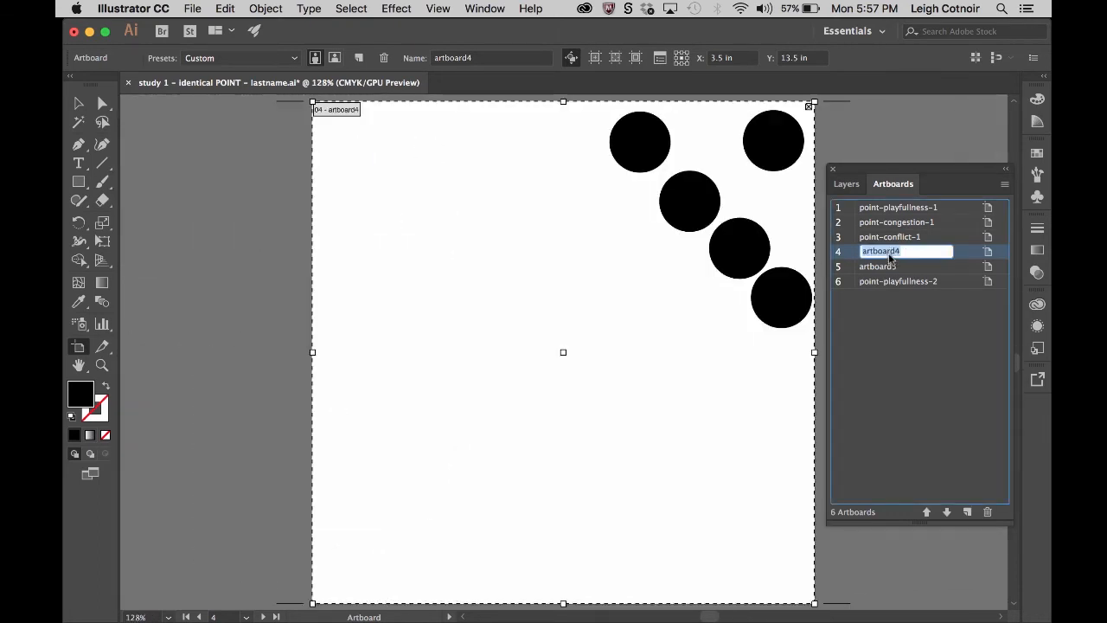
text(conf)
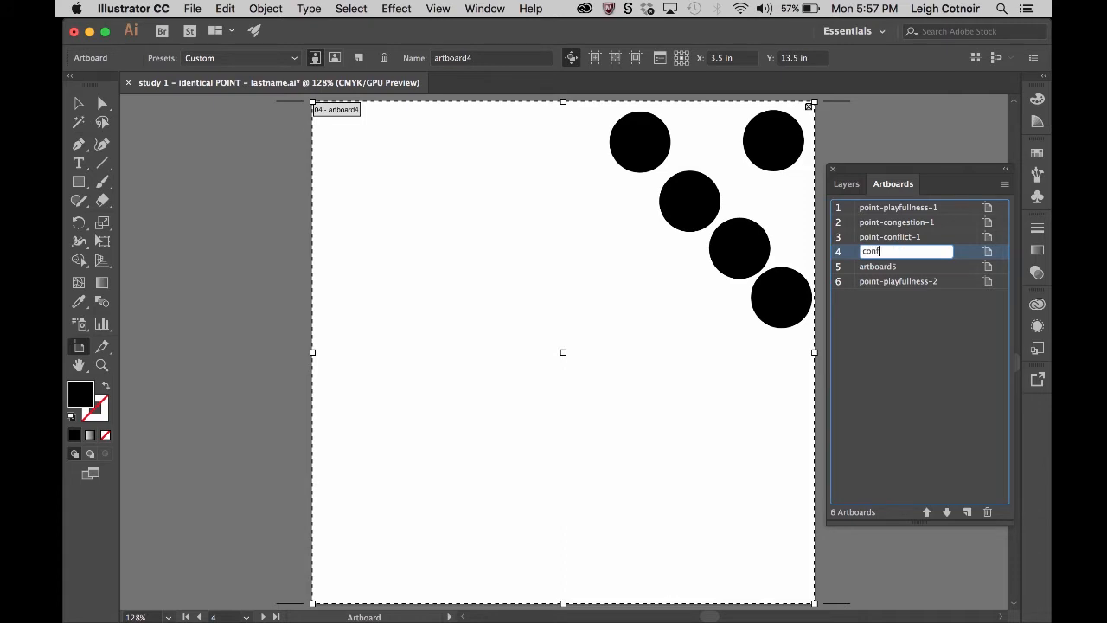
key(BackSpace)
key(BackSpace)
text(point-congestion-1)
double_click(901, 251)
text(conflict)
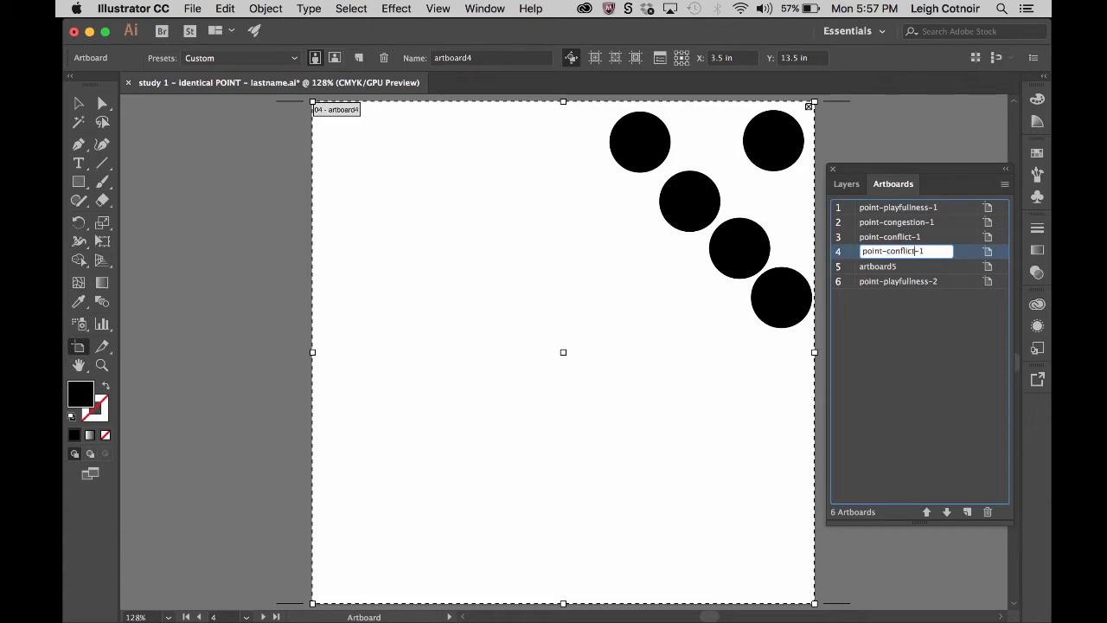
key(End)
key(BackSpace)
text(2)
Rename artboard5 as point-congestion-2 in the artboard list.
click(878, 267)
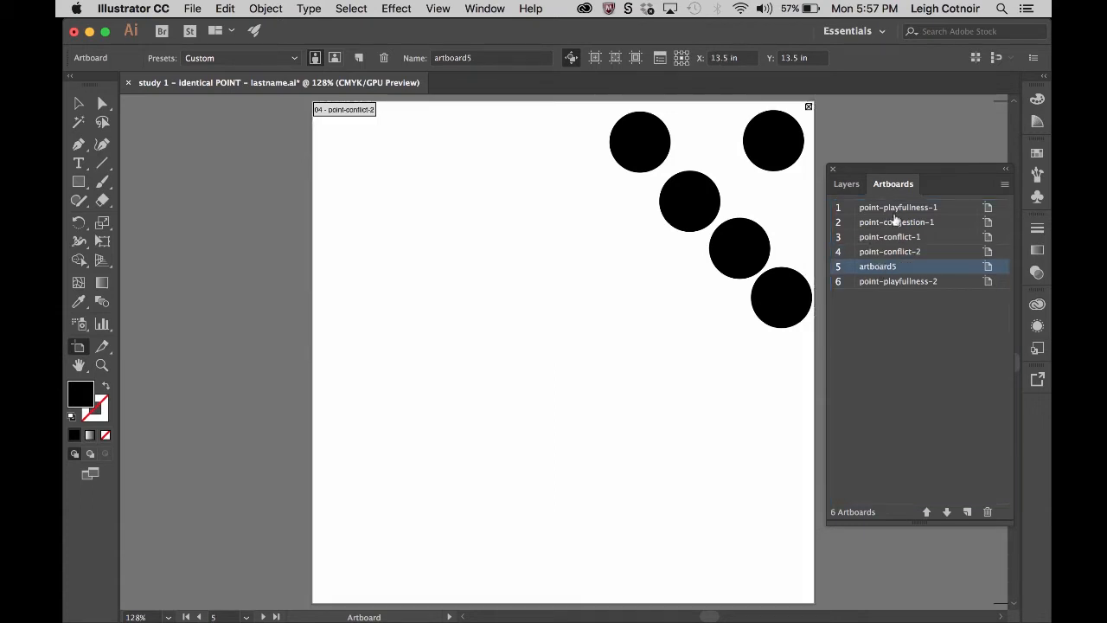
double_click(881, 267)
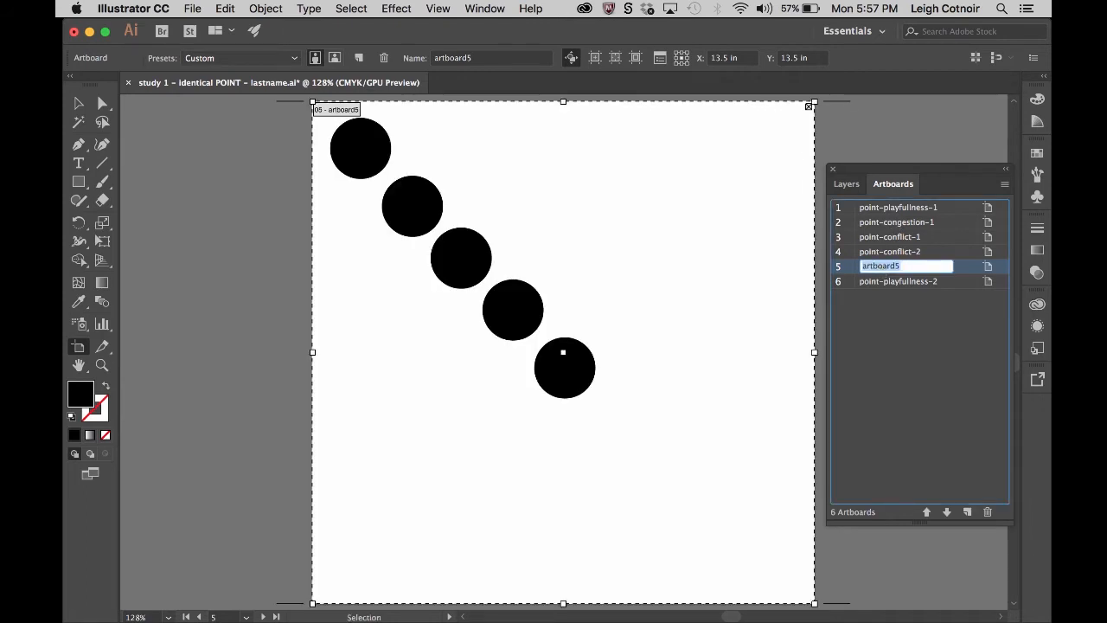
text(point-congestion-1)
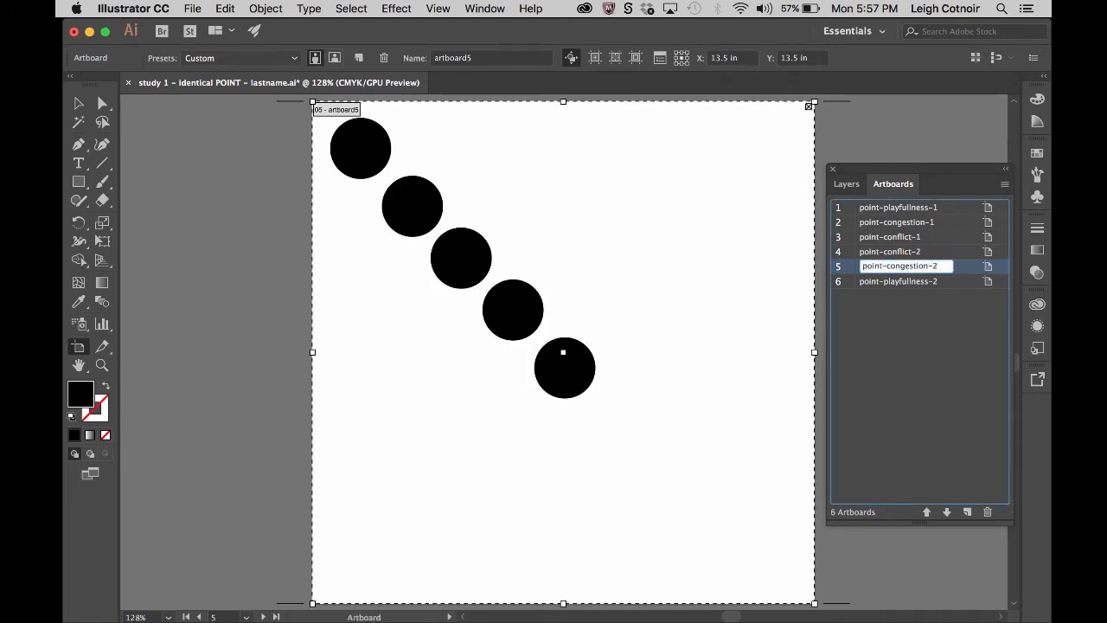
key(Return)
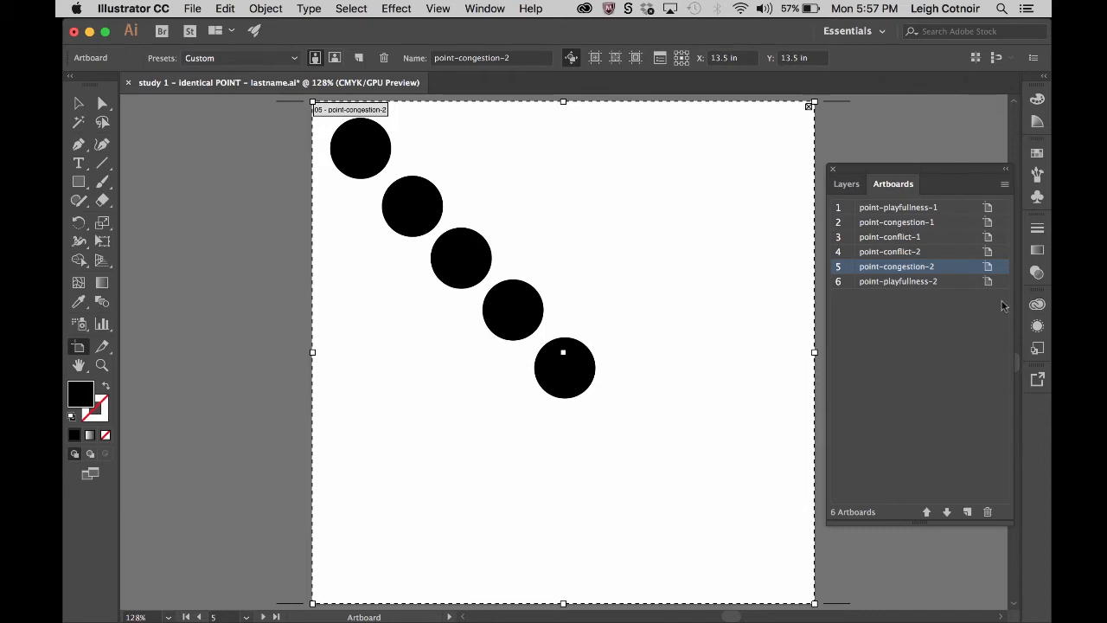
Display the layer list, select the Artboard 5 layer, and hide and show it again to check its contents.
click(846, 184)
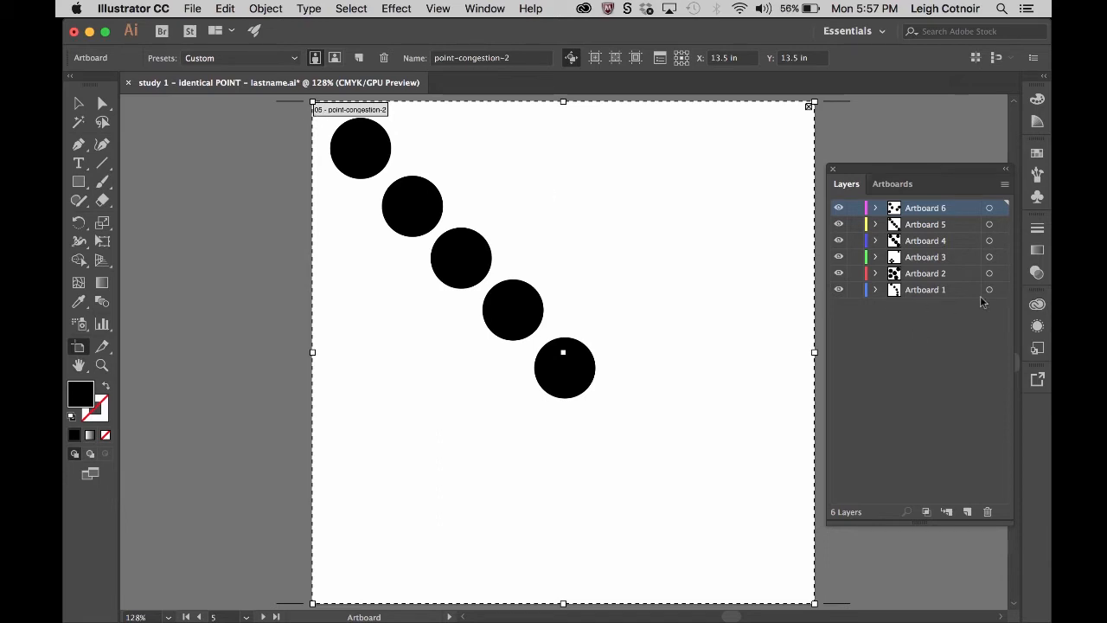
click(879, 224)
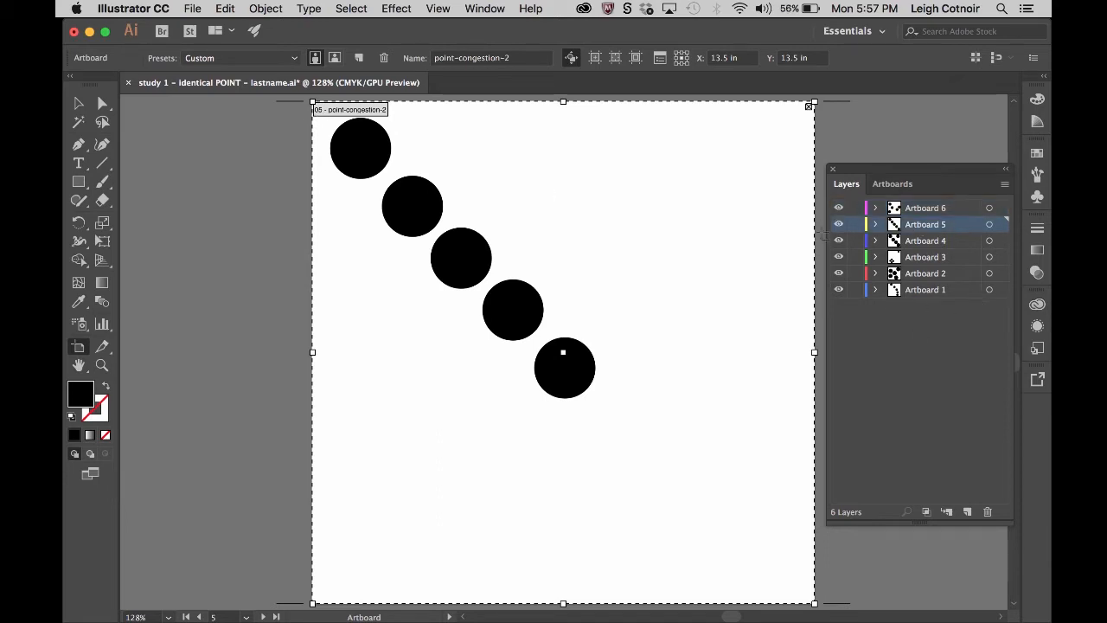
click(838, 225)
click(838, 225)
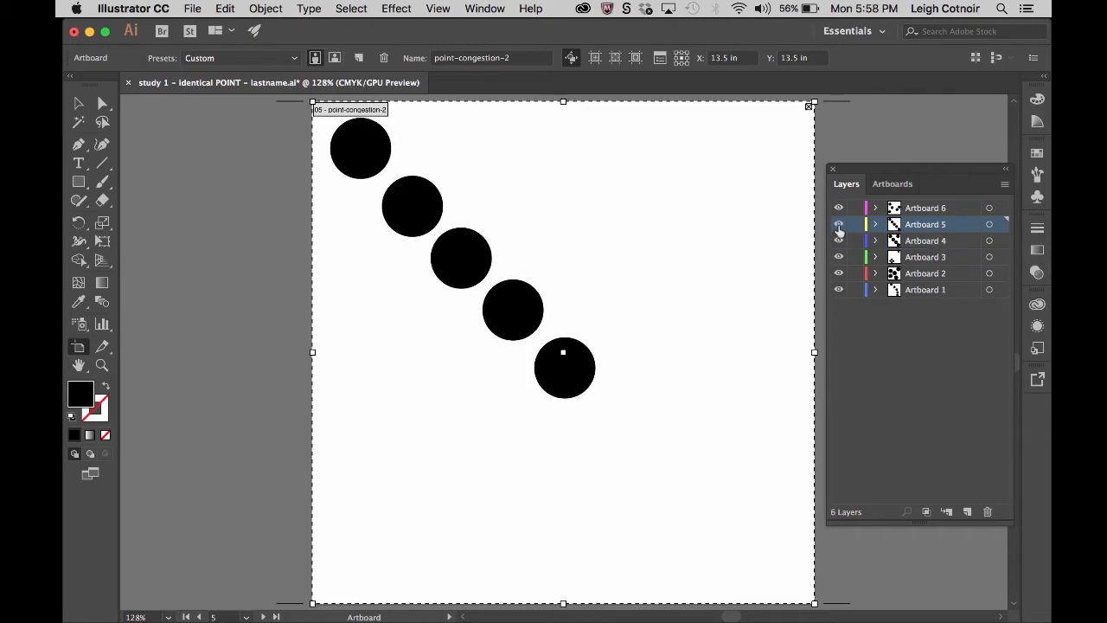
Open Export for Screens for the renamed artboards.
scroll(574, 265, down, 5)
scroll(573, 266, up, 5)
scroll(573, 265, right, 1)
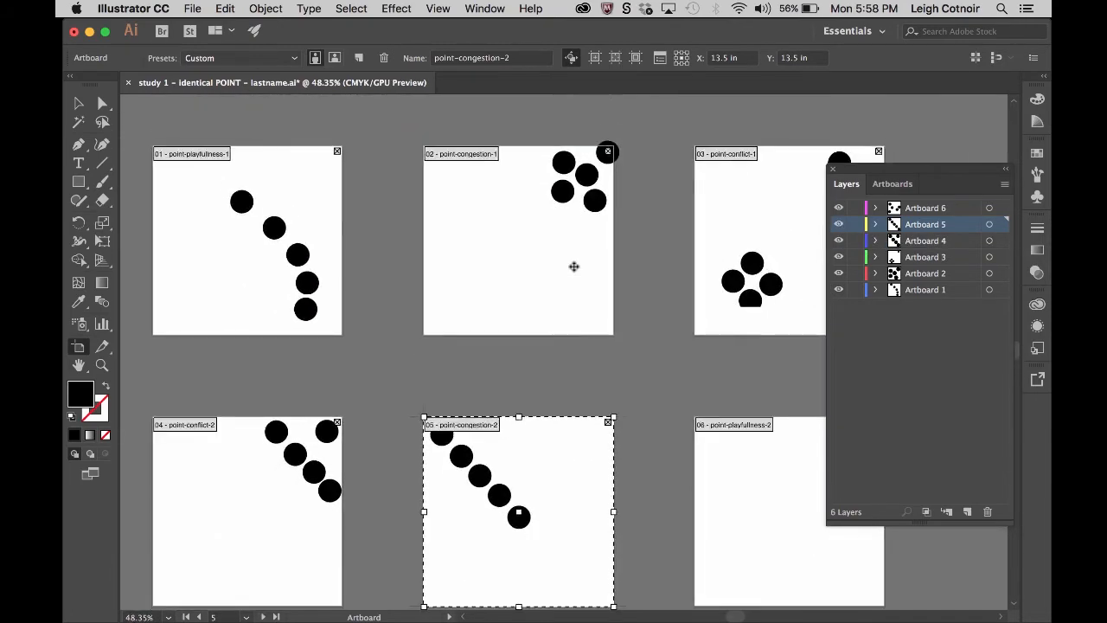
click(192, 9)
mouse_move(210, 263)
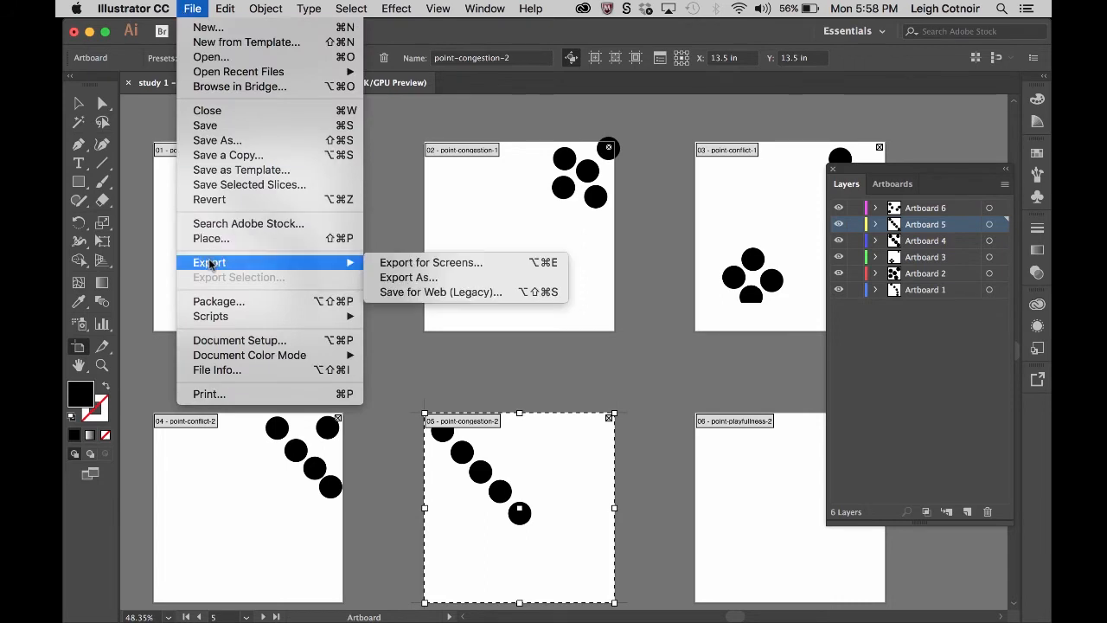
click(411, 262)
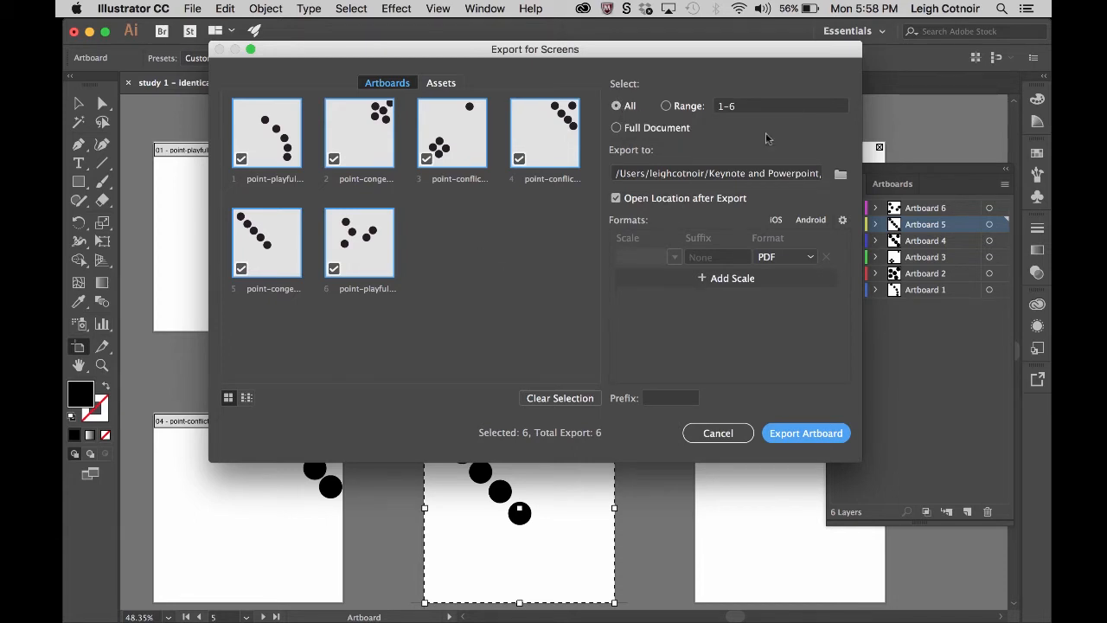
Create a new folder named point and choose it as the export destination.
click(839, 176)
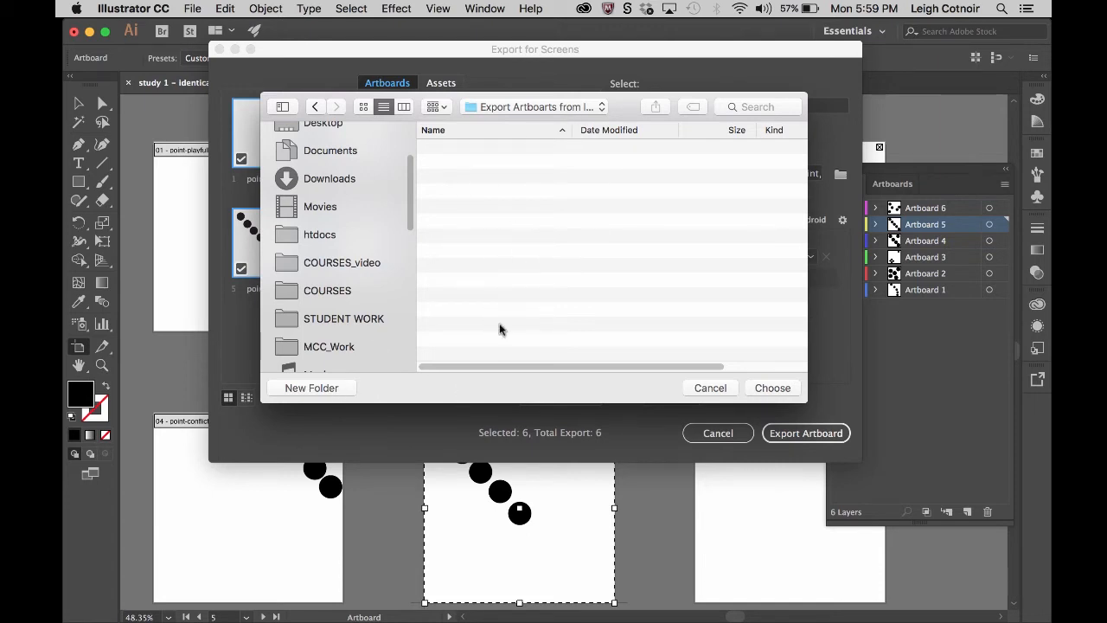
click(317, 391)
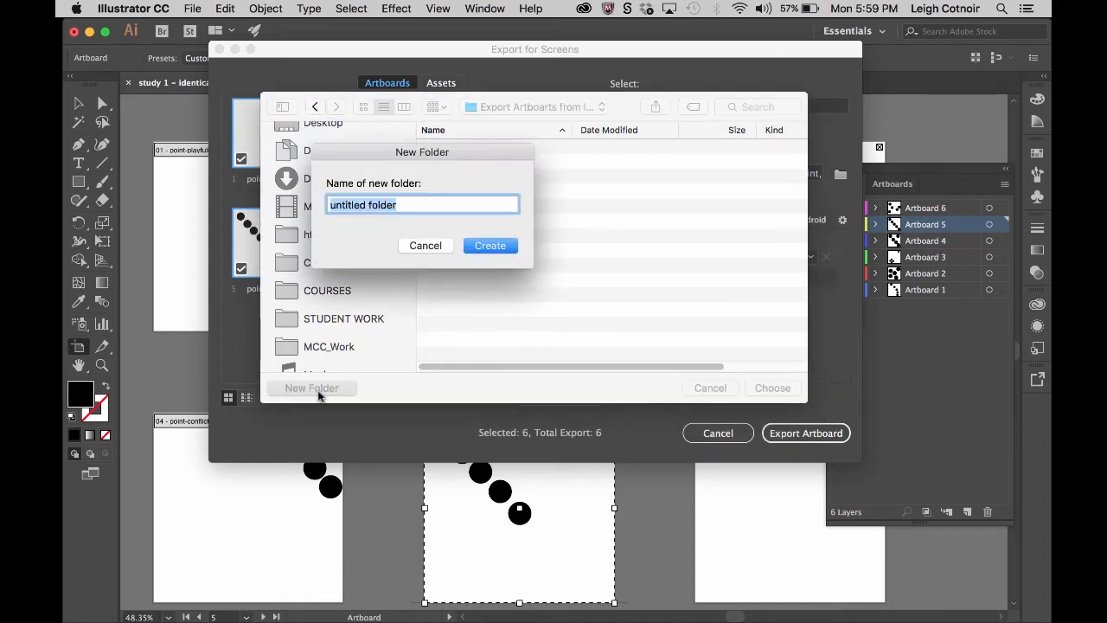
text(point)
key(Return)
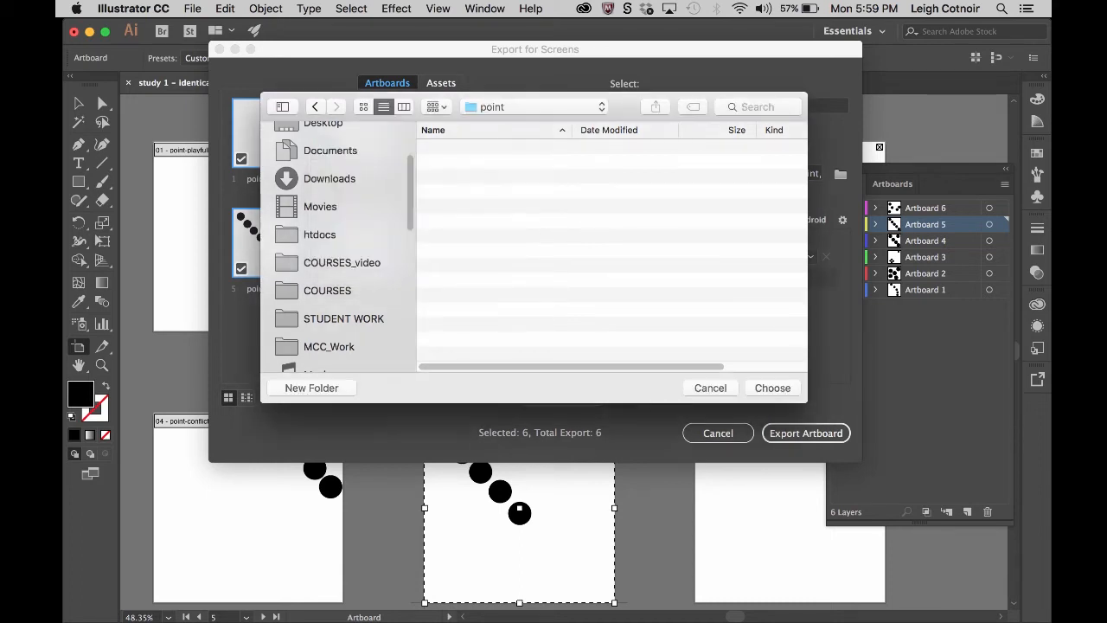
click(773, 388)
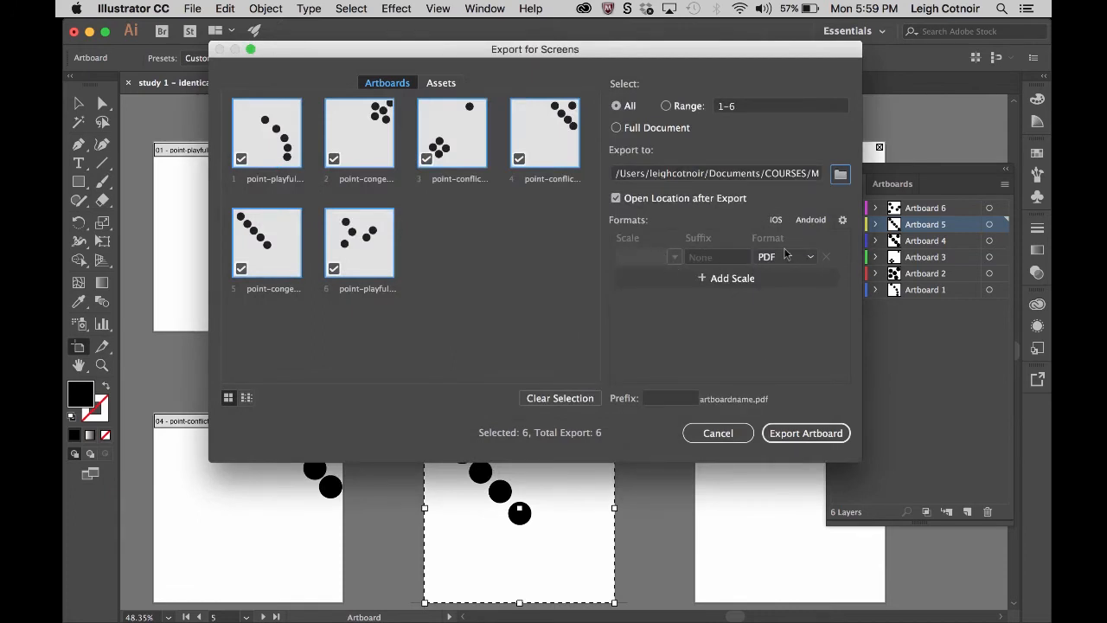
Set the export format to PDF and export all six artboards as separate files.
click(812, 258)
click(779, 274)
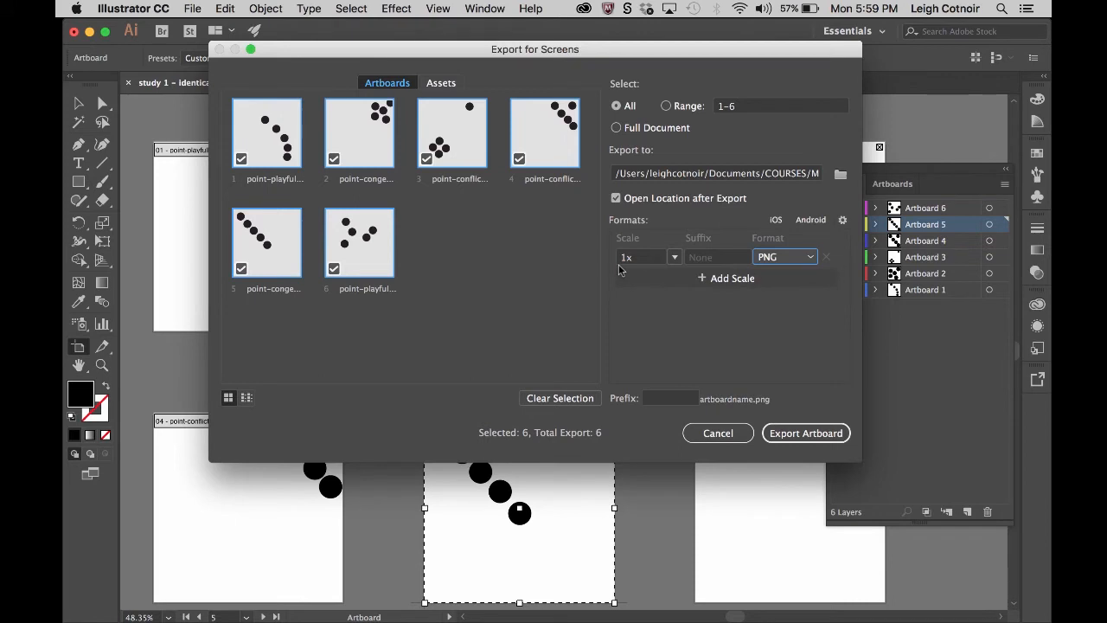
click(783, 256)
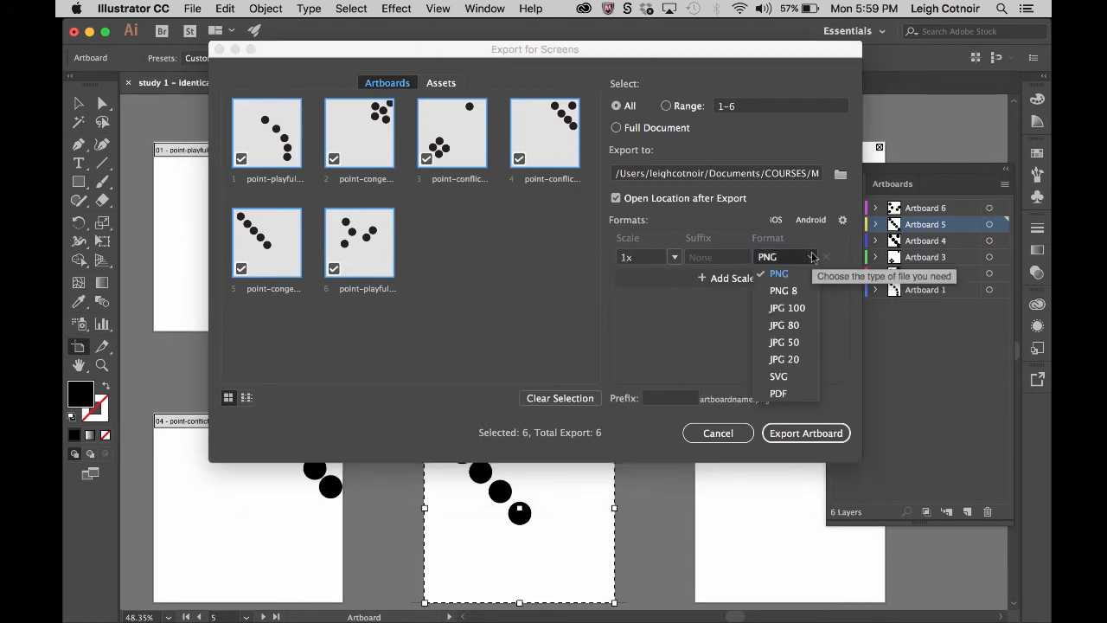
click(781, 393)
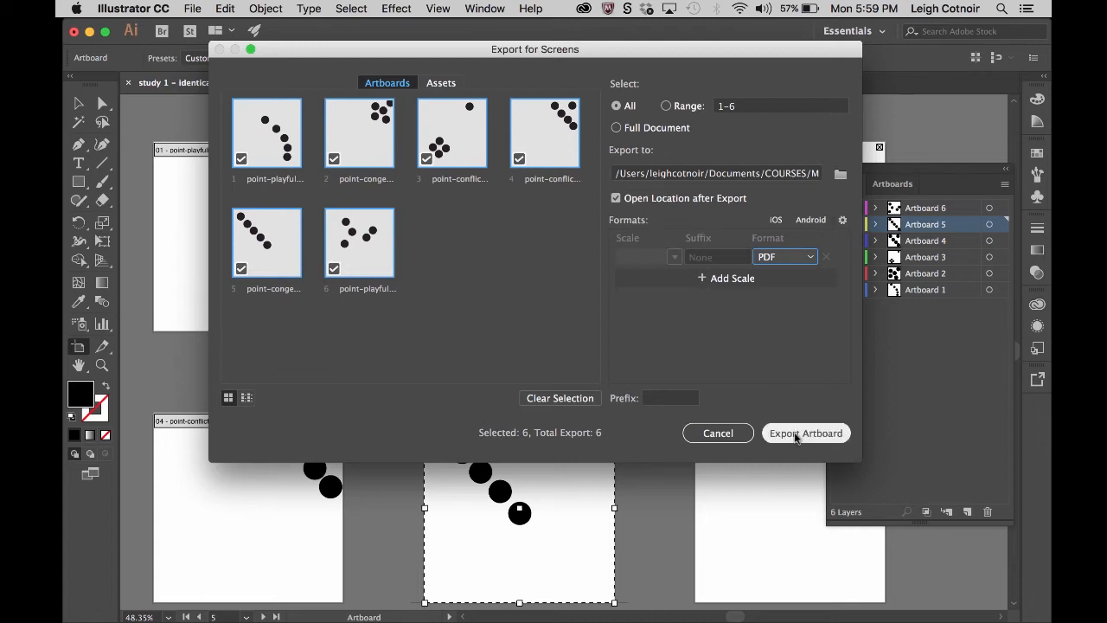
click(795, 435)
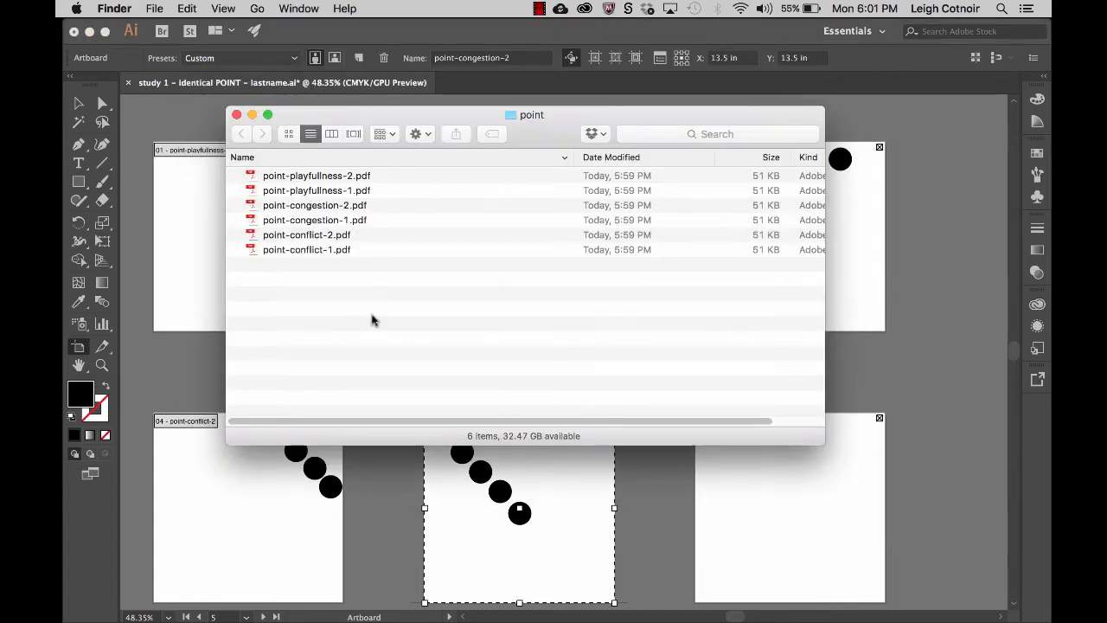
Preview the exported PDFs in Finder one after another, from point-playfullness-2.pdf to point-conflict-1.pdf, and close the preview.
click(305, 179)
key(space)
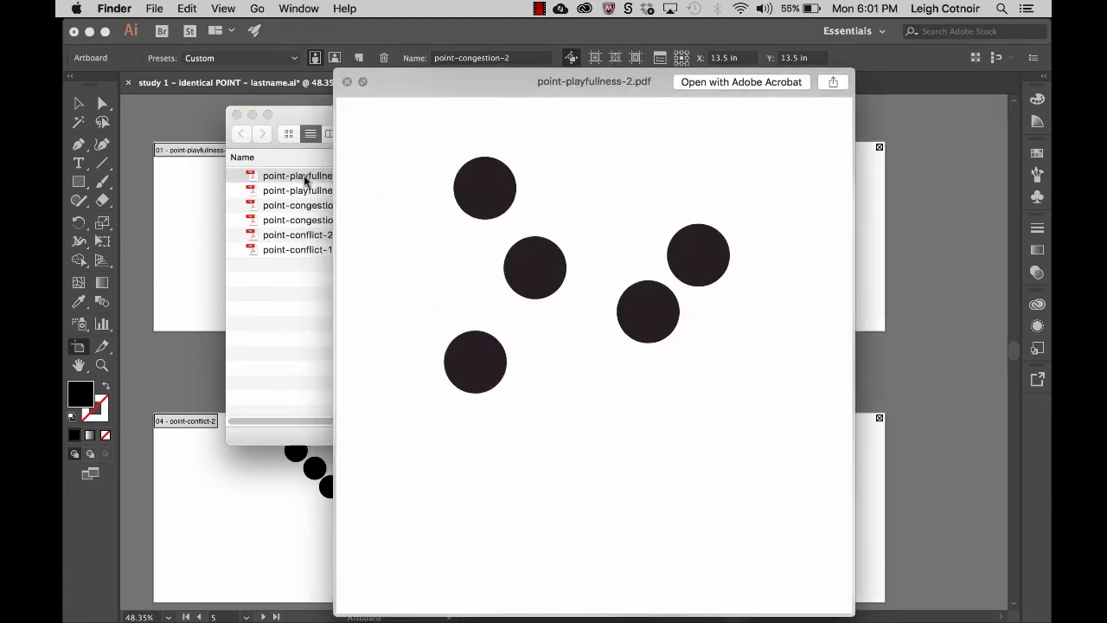
key(Down)
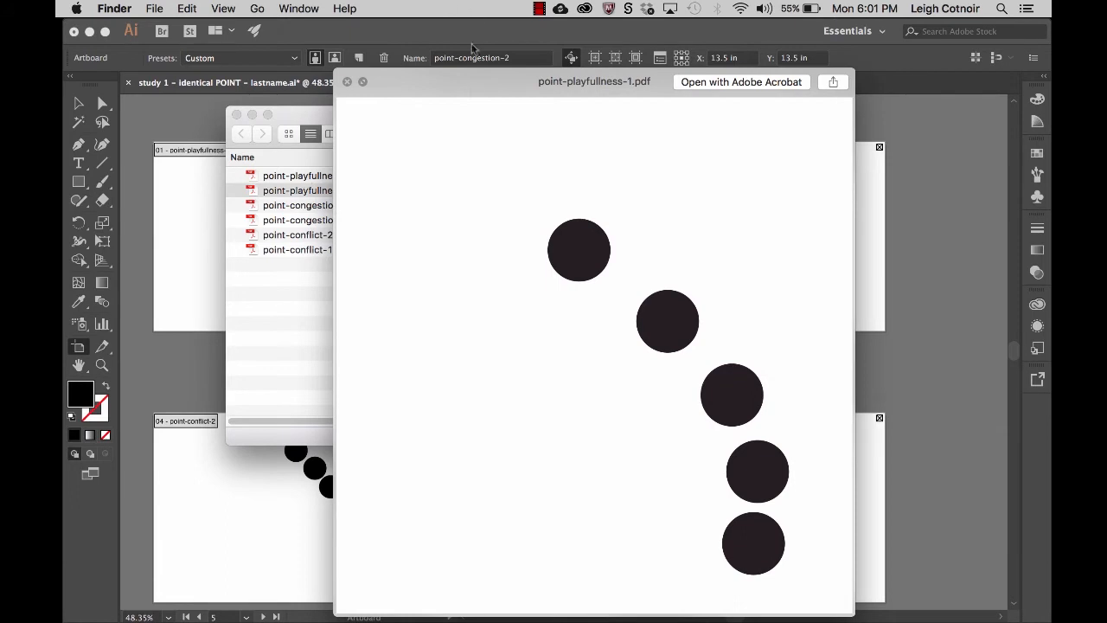
drag(472, 90, 446, 47)
key(Down)
key(Down)
key(Down)
key(Down)
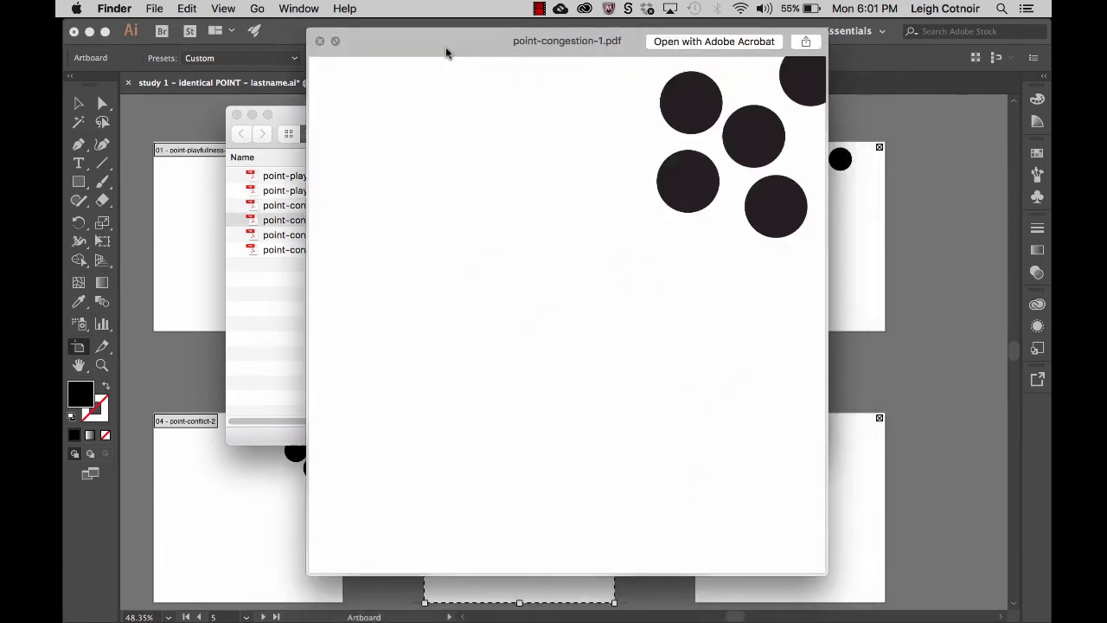
key(space)
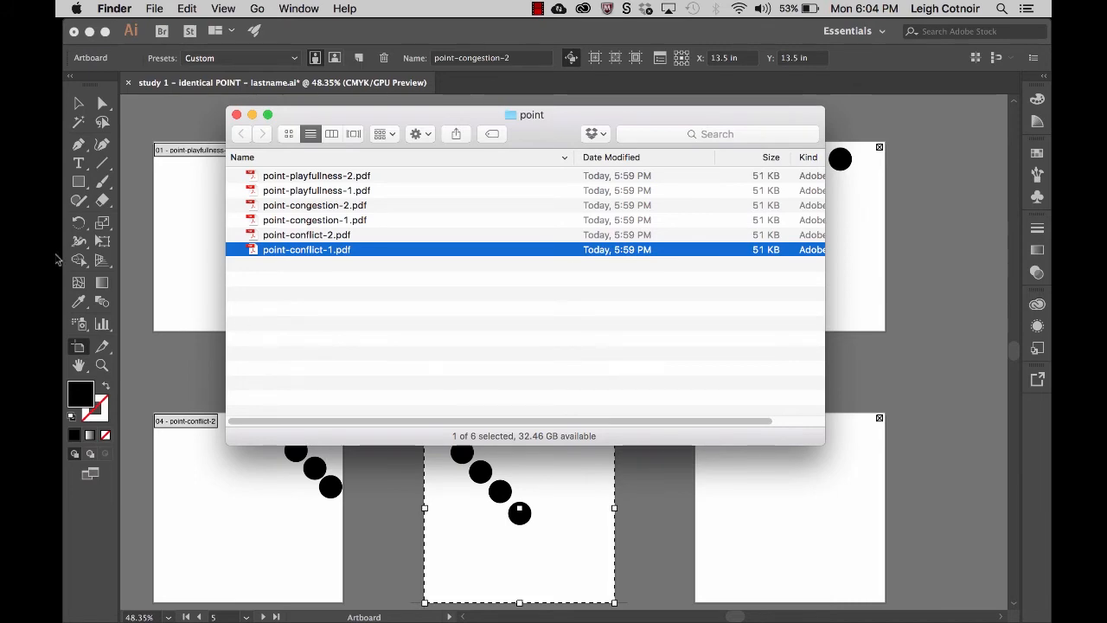
Switch to Acrobat Pro DC and start creating a single PDF by combining multiple files.
click(89, 247)
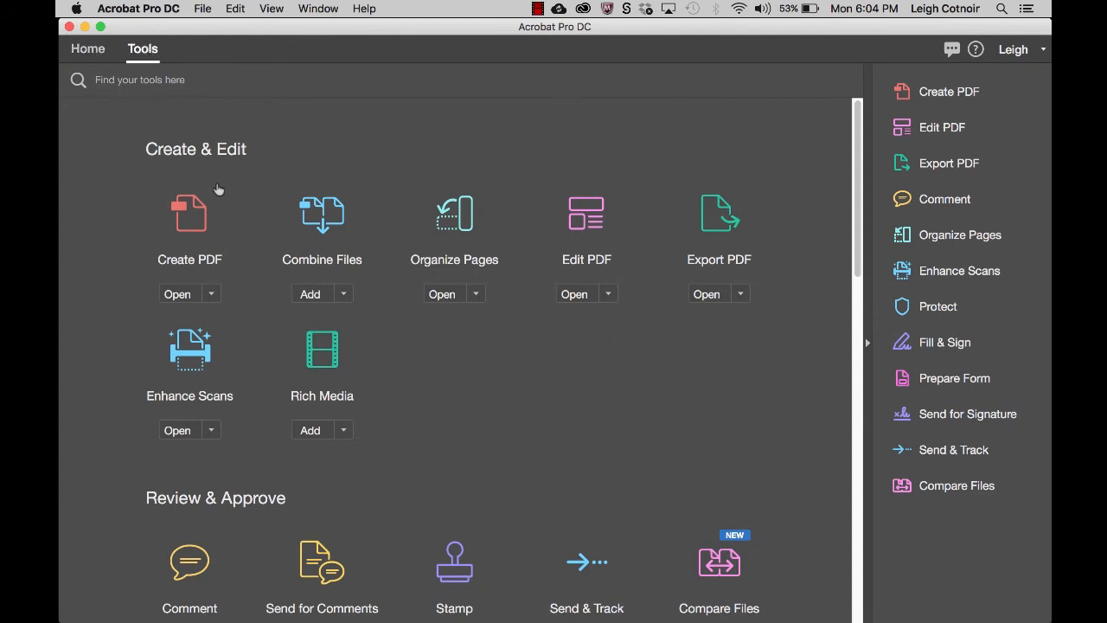
click(214, 294)
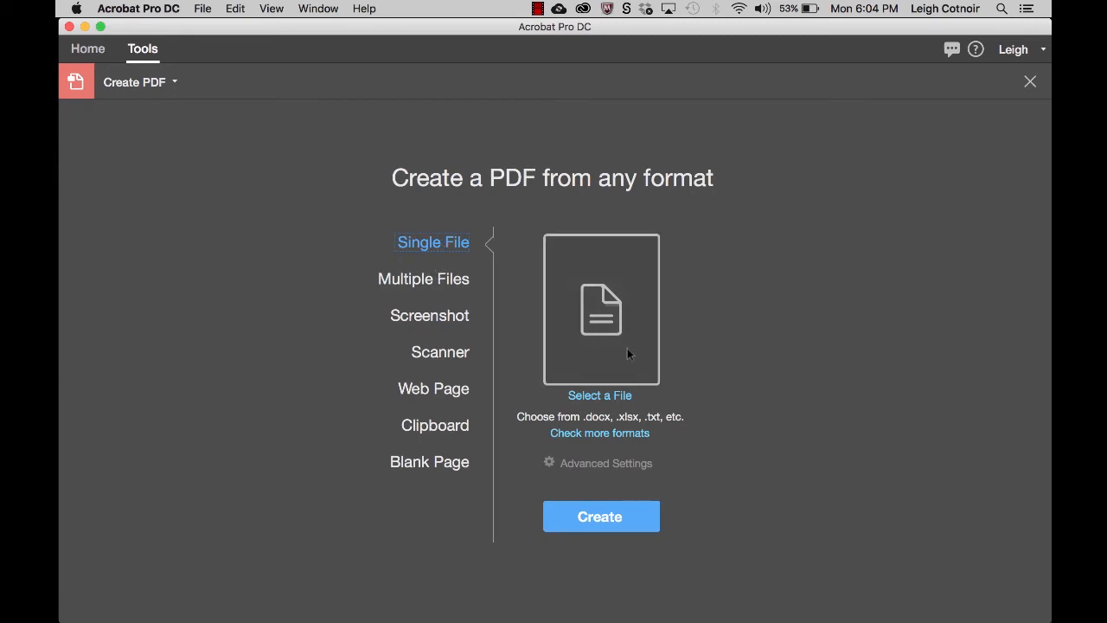
click(425, 279)
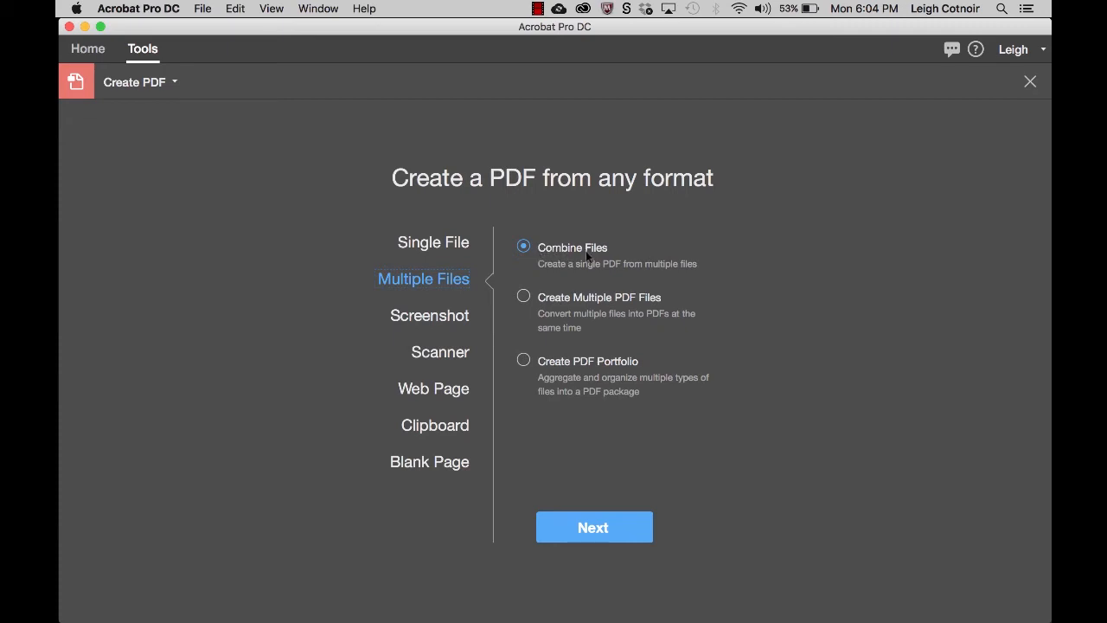
click(593, 528)
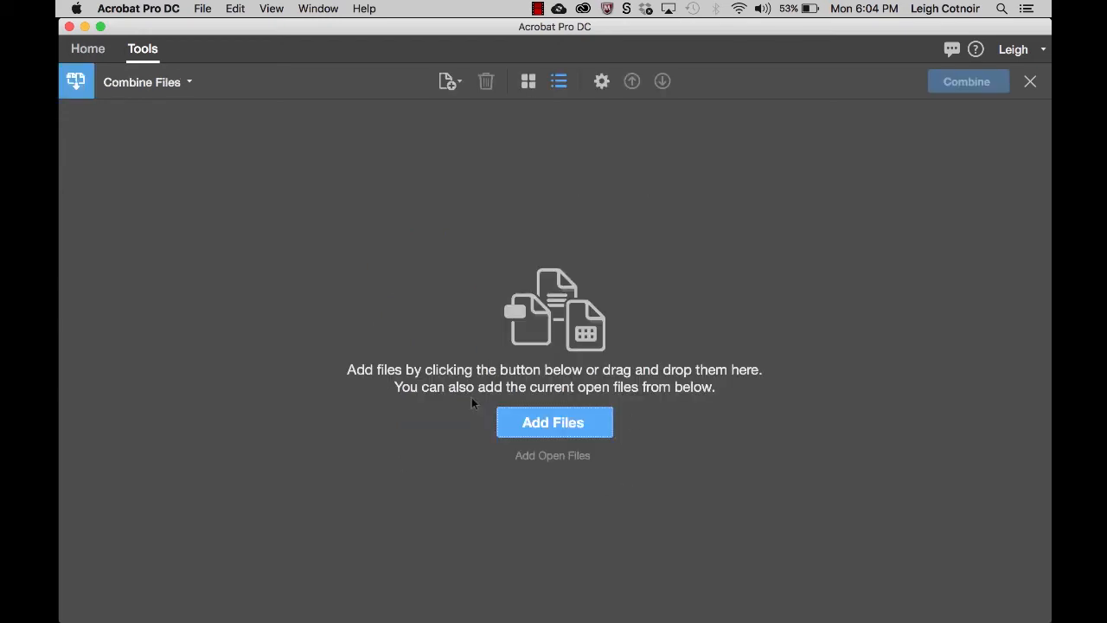
Add all six PDFs from the point folder, point-conflict-1.pdf to point-playfullness-2.pdf, to the files being combined.
click(546, 422)
click(461, 138)
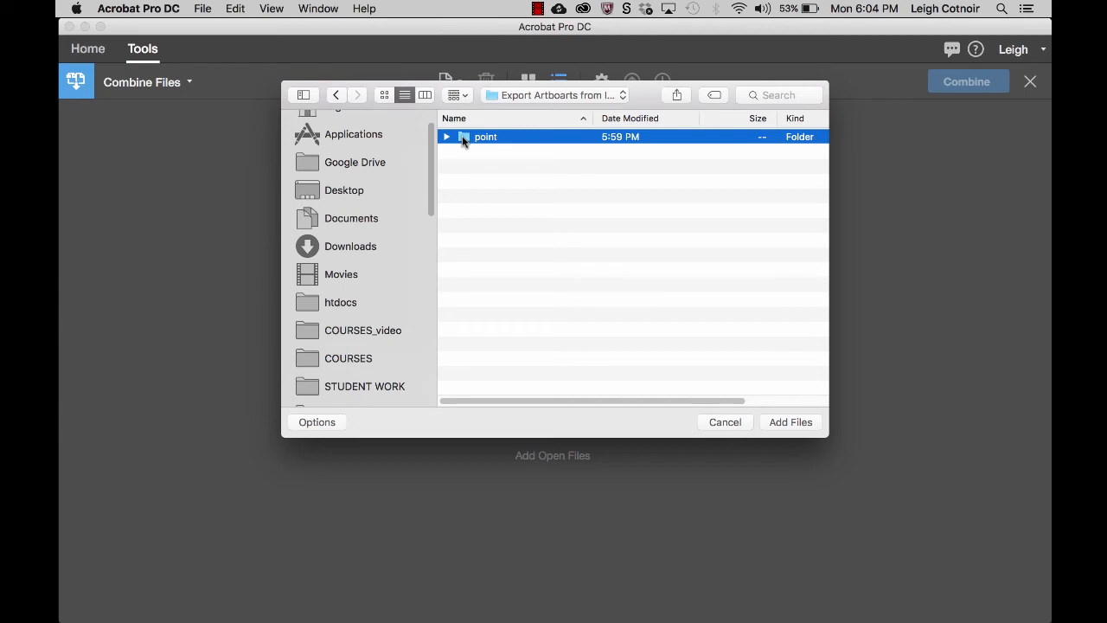
click(790, 424)
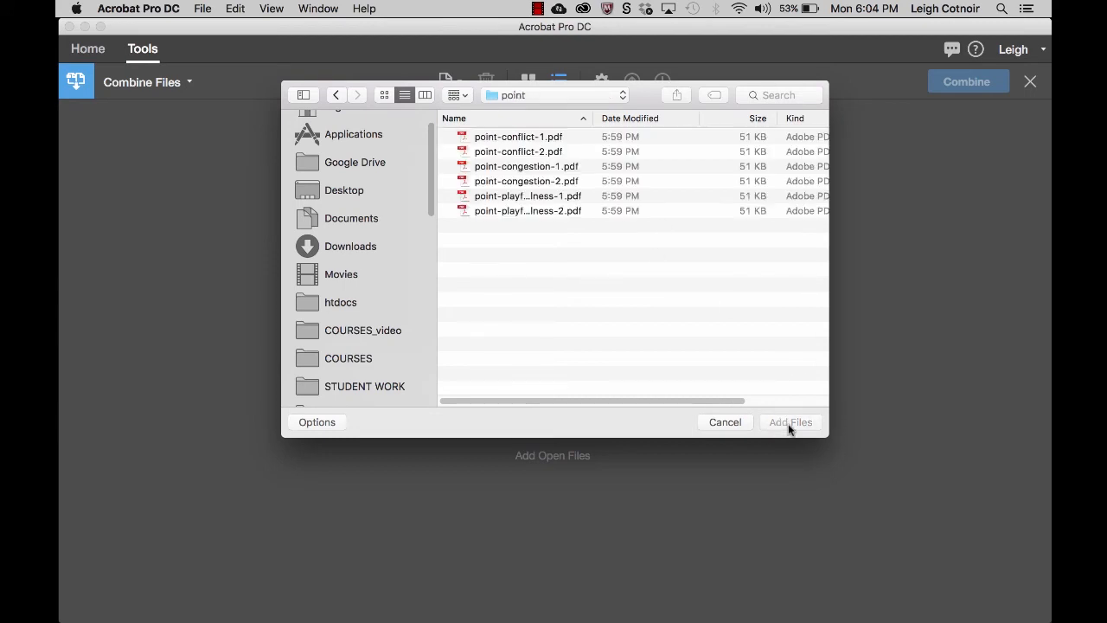
click(507, 136)
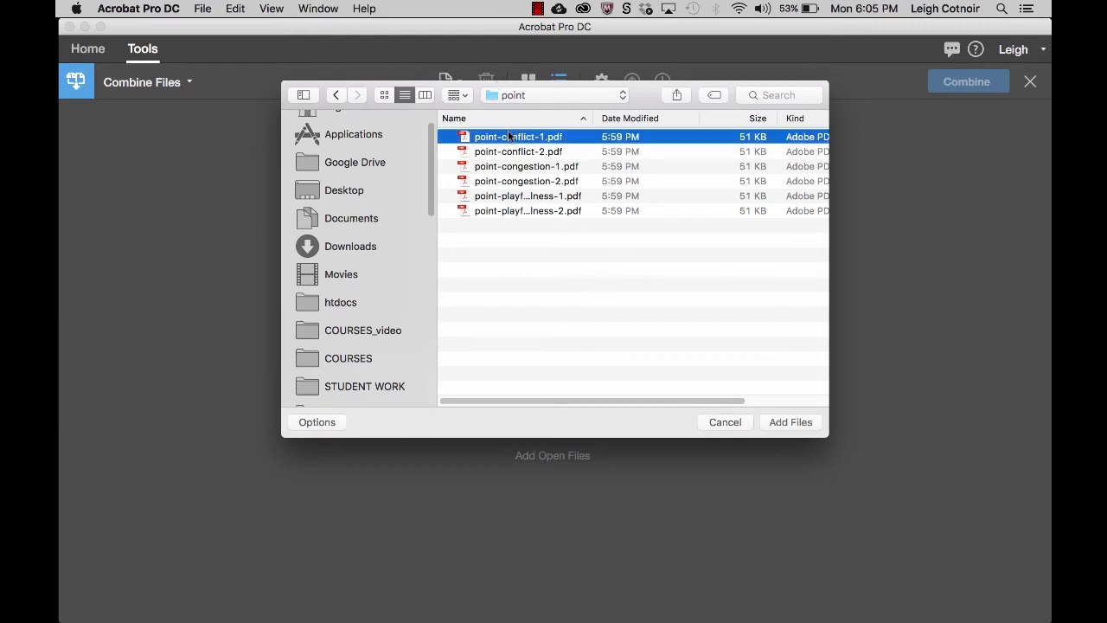
shift+click(520, 198)
shift+click(521, 213)
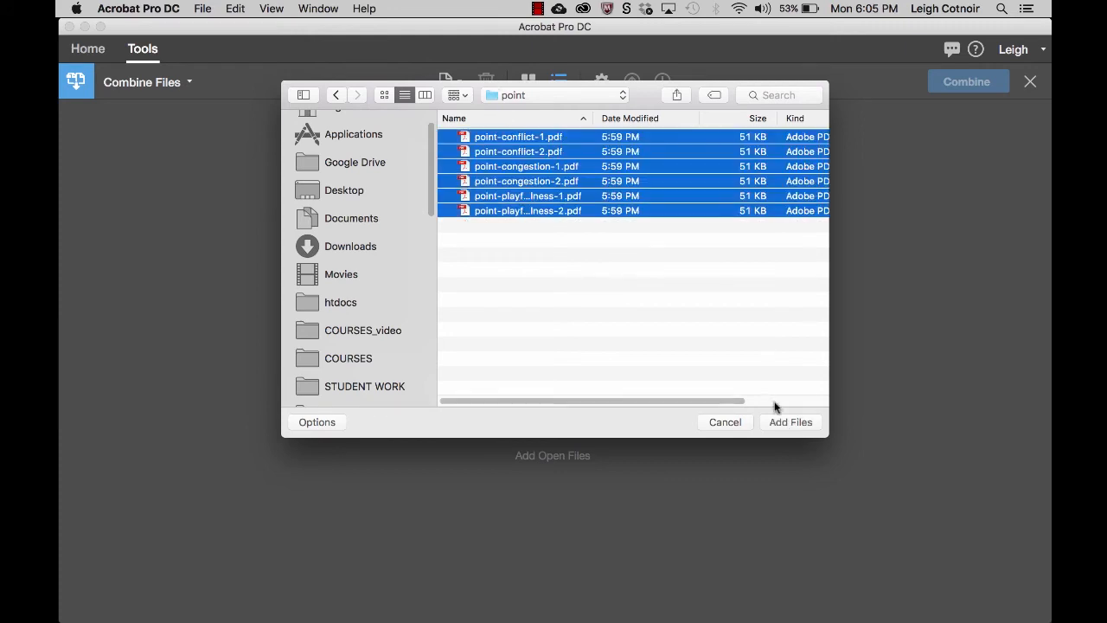
click(791, 422)
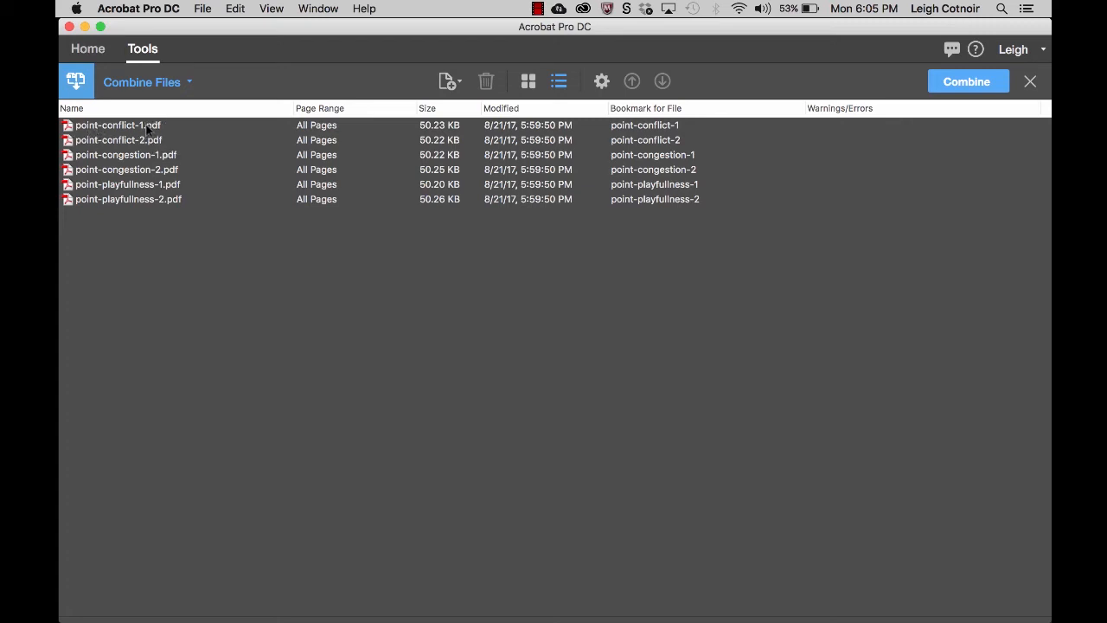
Retitle the bookmark for point-conflict-1.pdf as Point - Conflict 1.
click(106, 128)
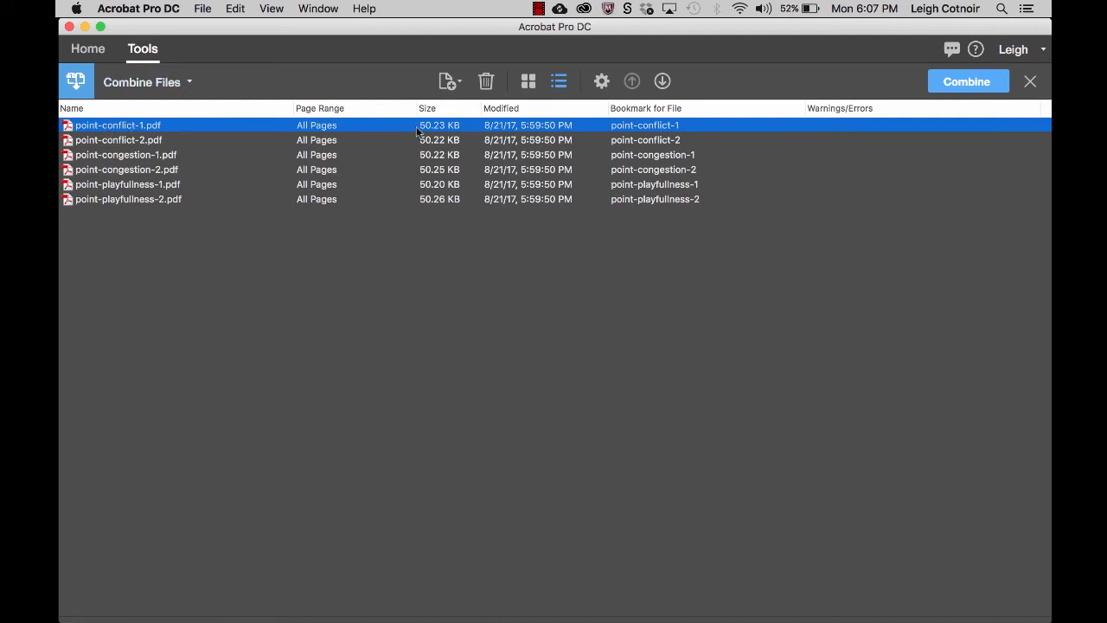
click(655, 129)
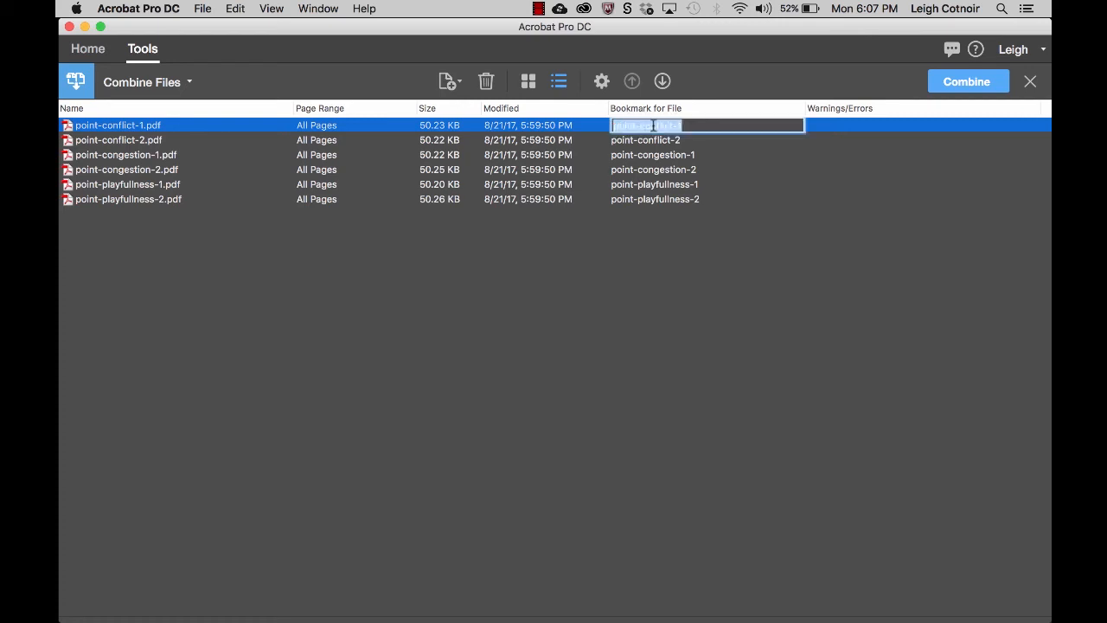
click(640, 127)
key(BackSpace)
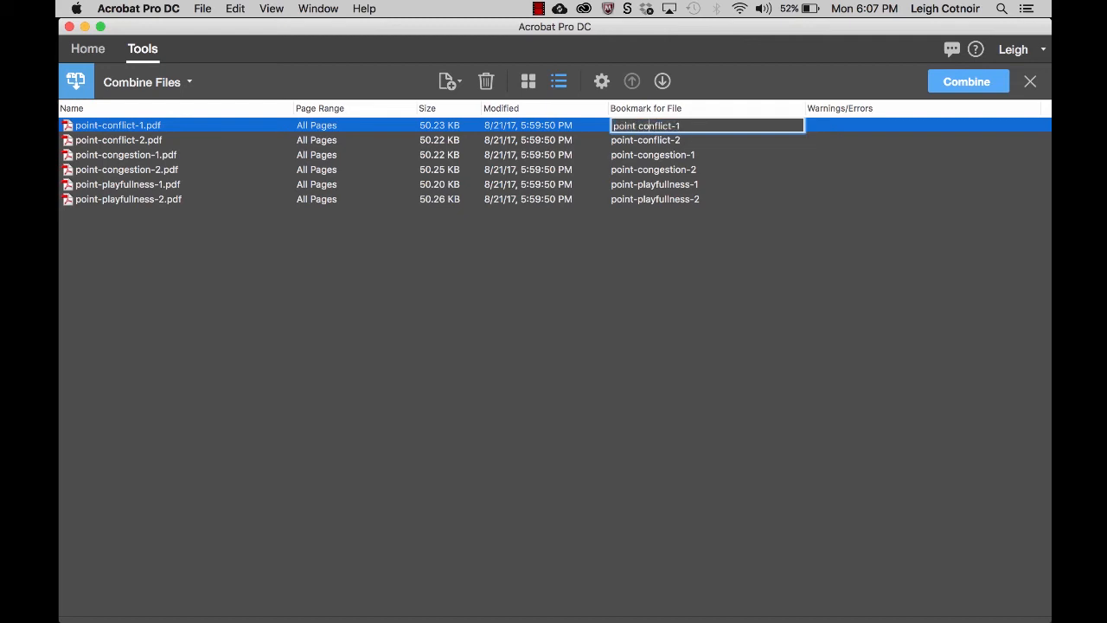
key(BackSpace)
click(619, 126)
key(BackSpace)
text(P)
click(641, 126)
text(-)
key(Delete)
text(C)
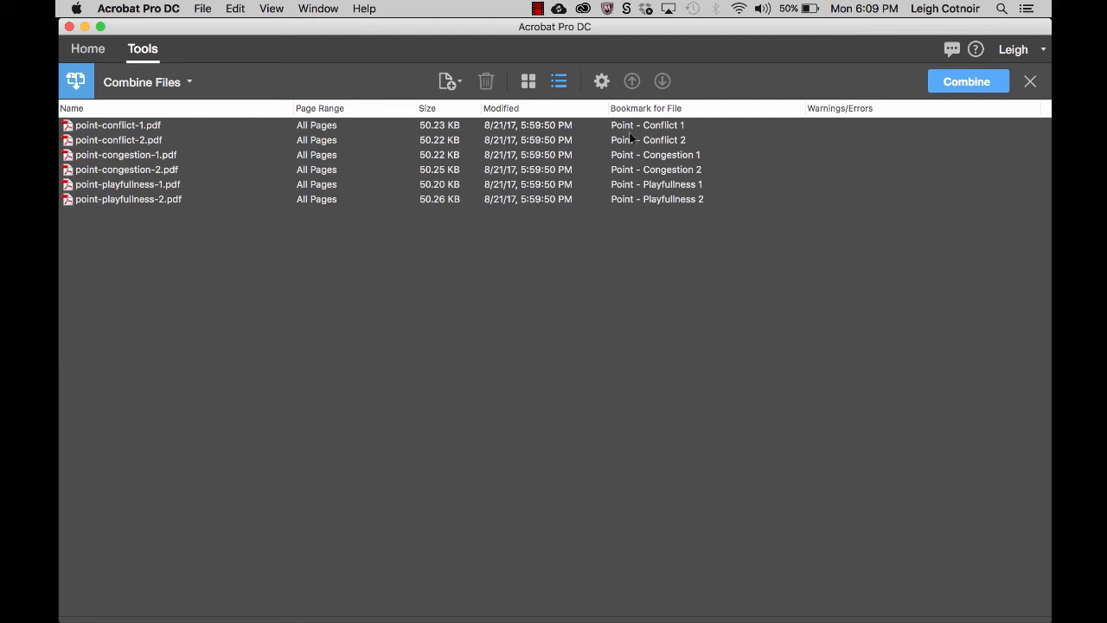
Combine the six listed files into one PDF, keeping point-playfullness-2.pdf as the last file.
click(628, 202)
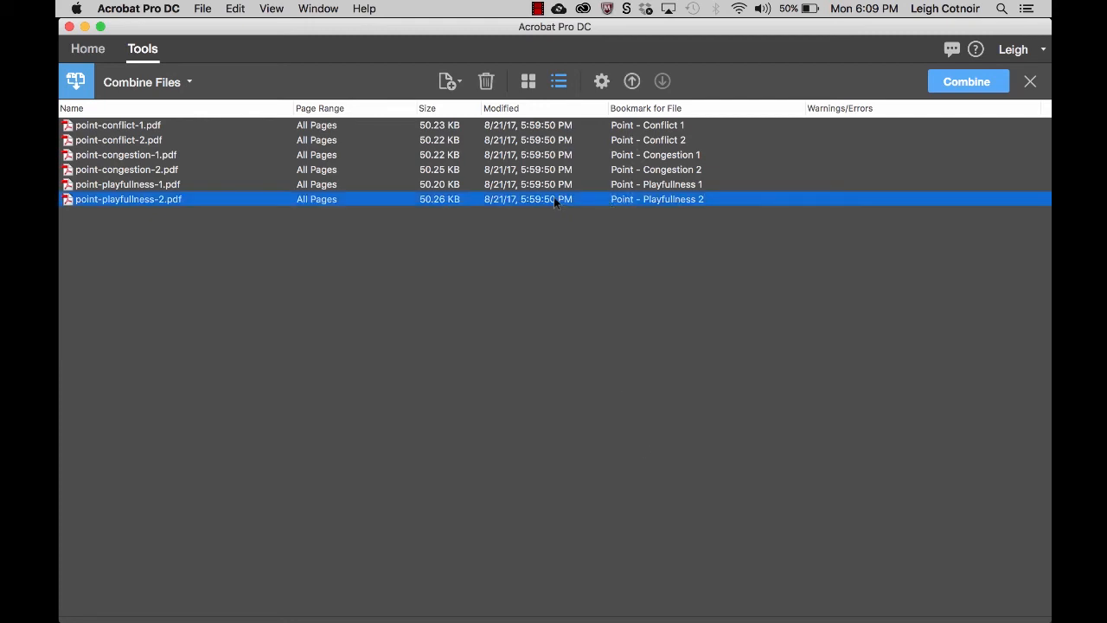
drag(554, 197, 553, 241)
click(975, 79)
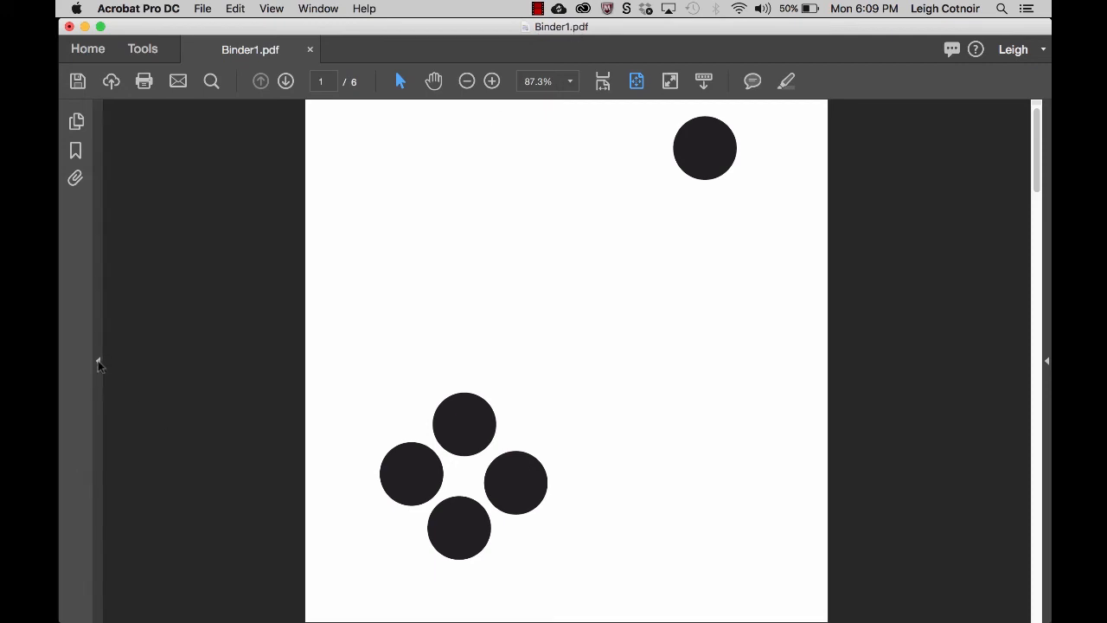
Review the combined PDF through its page thumbnails and the Point - Conflict 2 and Point - Playfullness 1 bookmarks, and scroll through its pages.
click(76, 123)
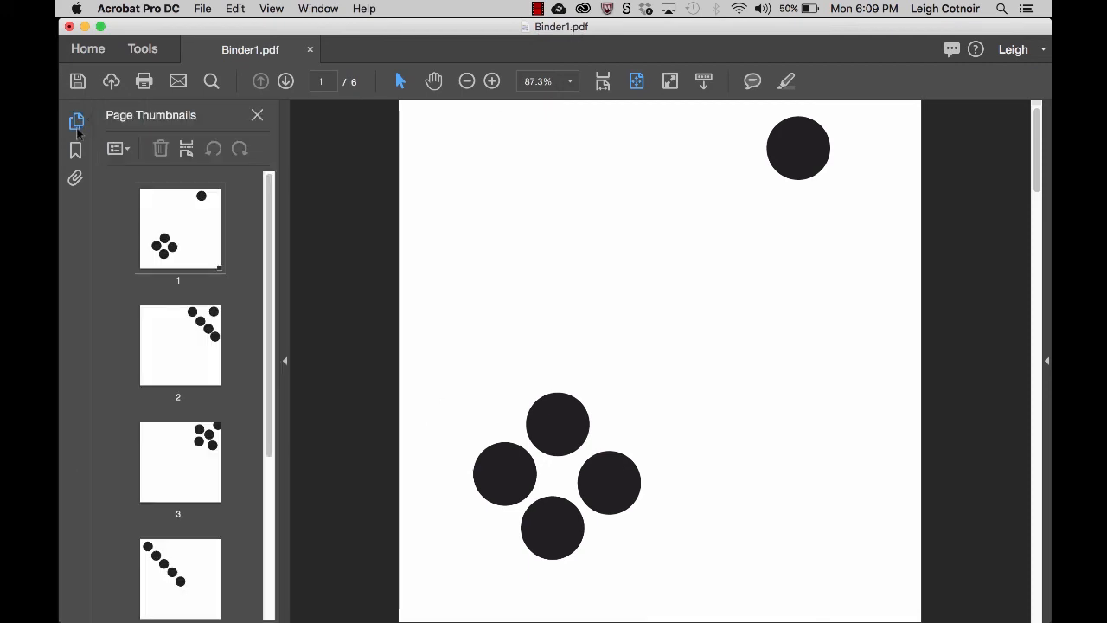
click(195, 241)
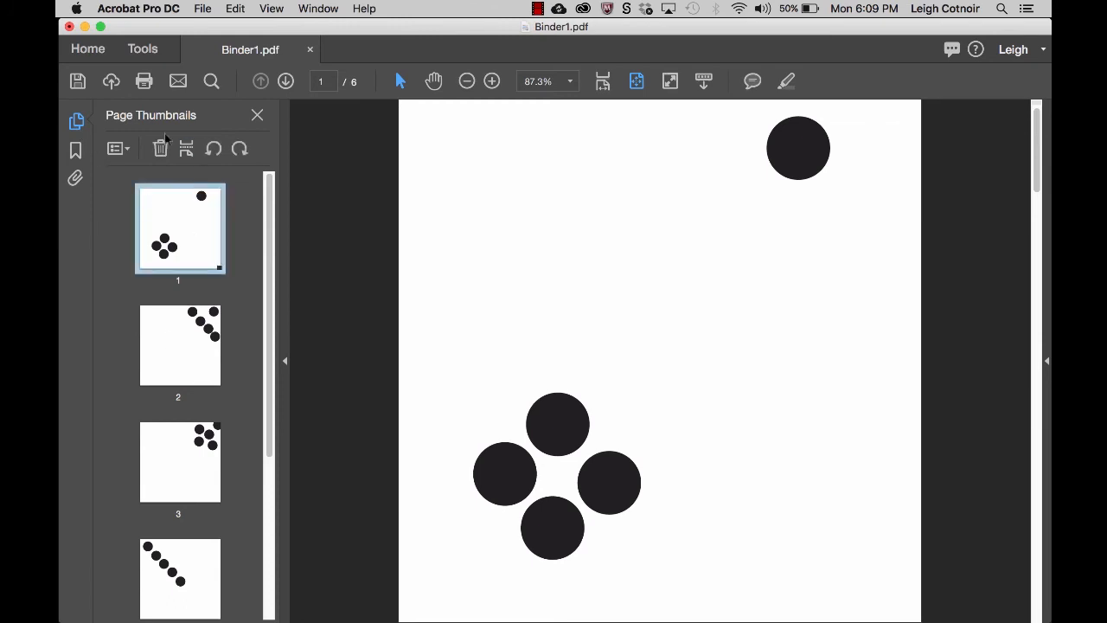
click(75, 150)
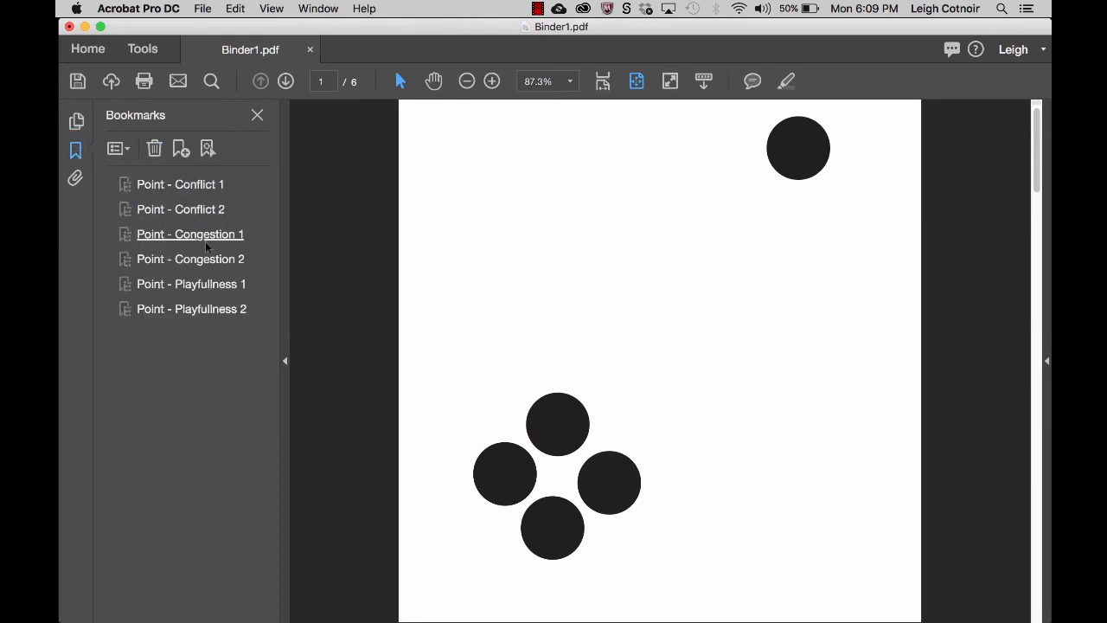
click(197, 212)
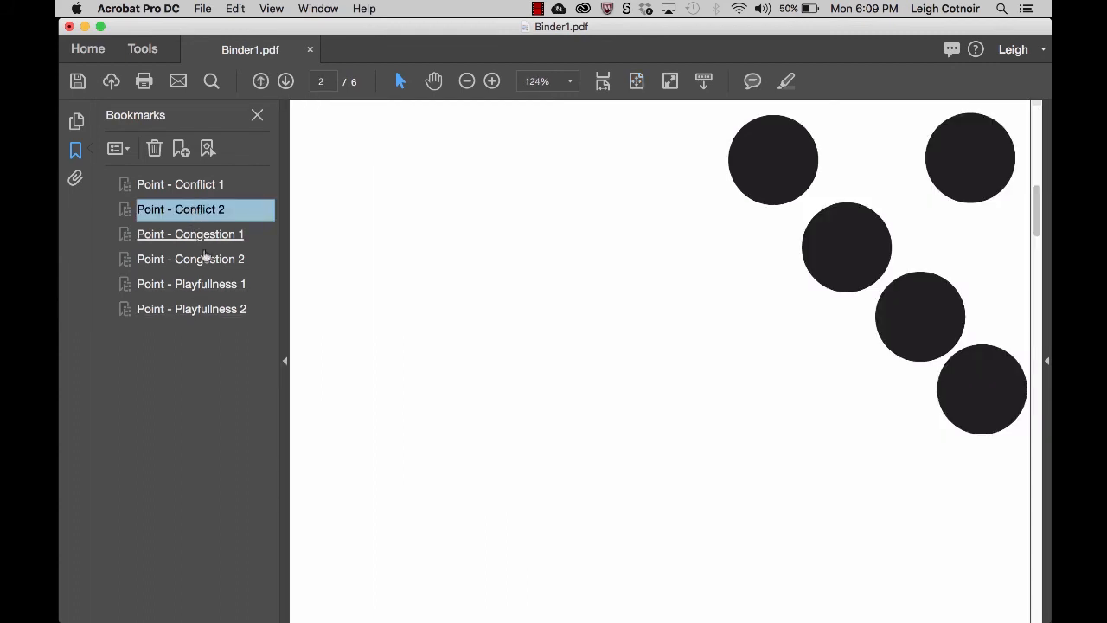
click(205, 285)
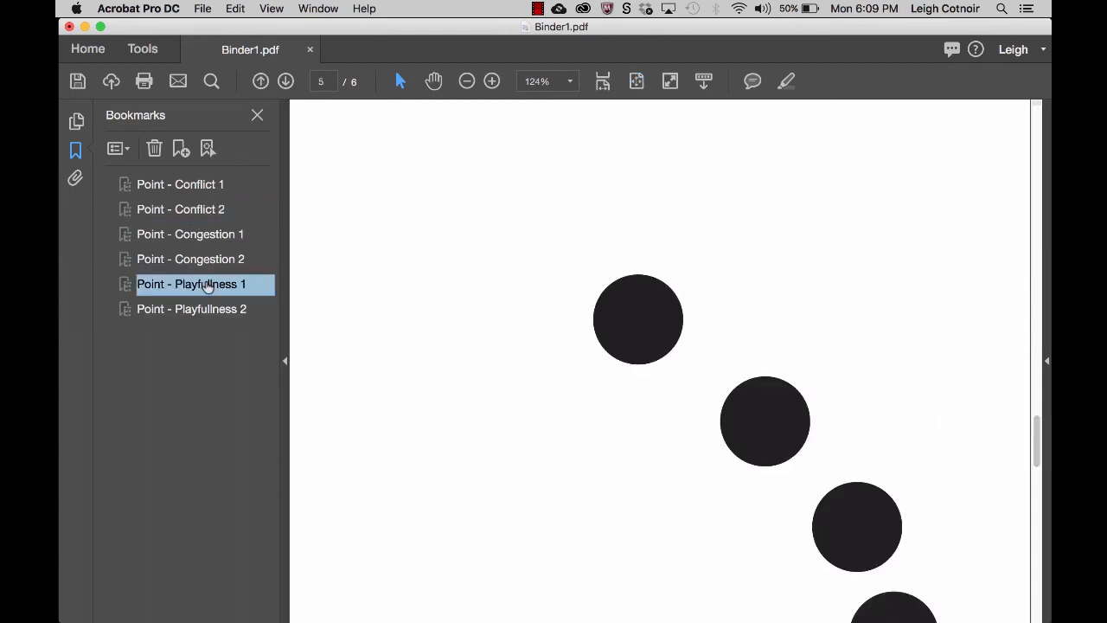
click(76, 121)
click(179, 231)
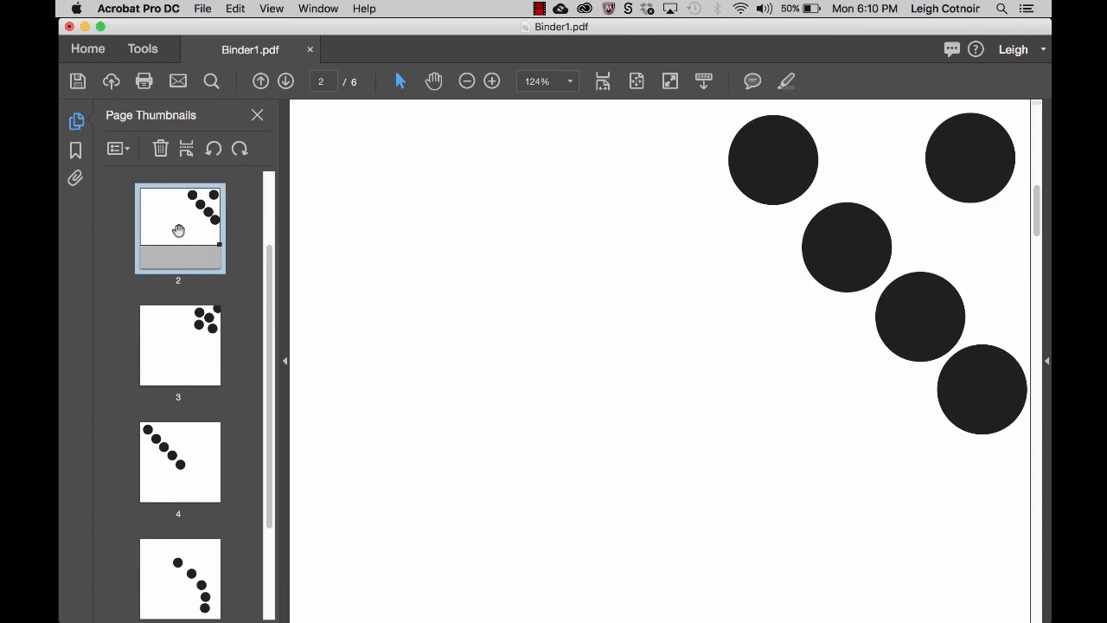
scroll(414, 305, down, 4)
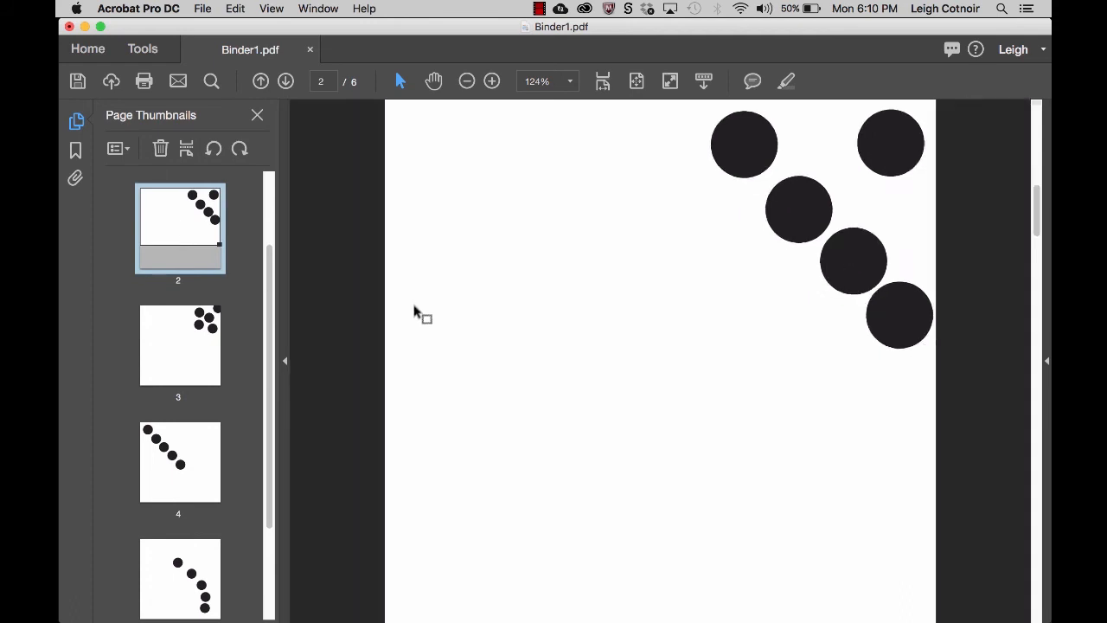
scroll(415, 305, down, 1)
scroll(415, 310, down, 3)
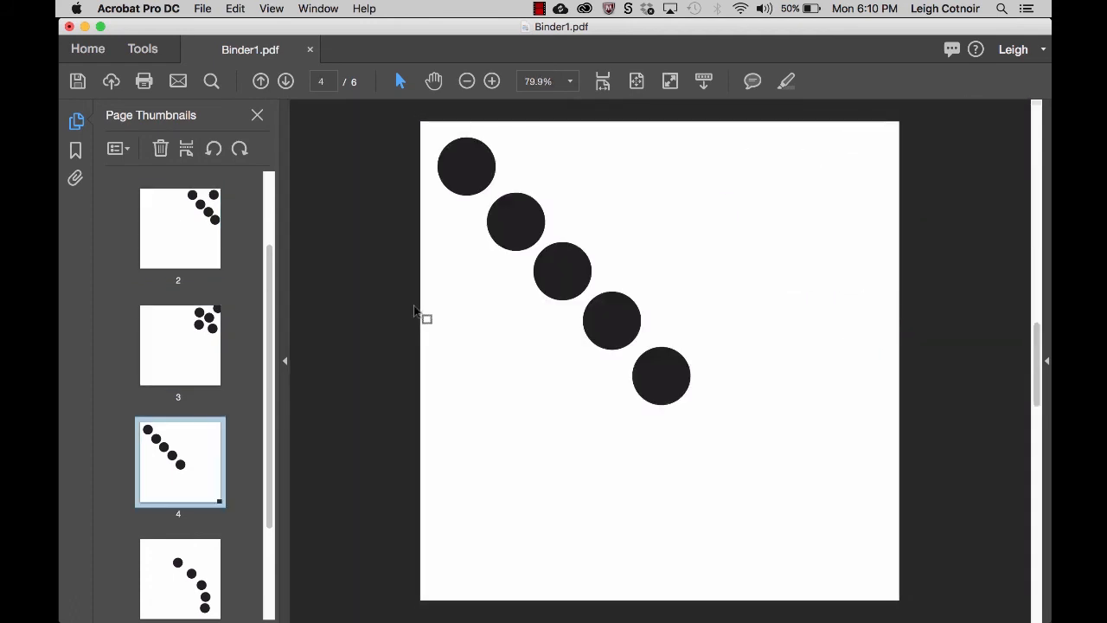
scroll(415, 309, up, 5)
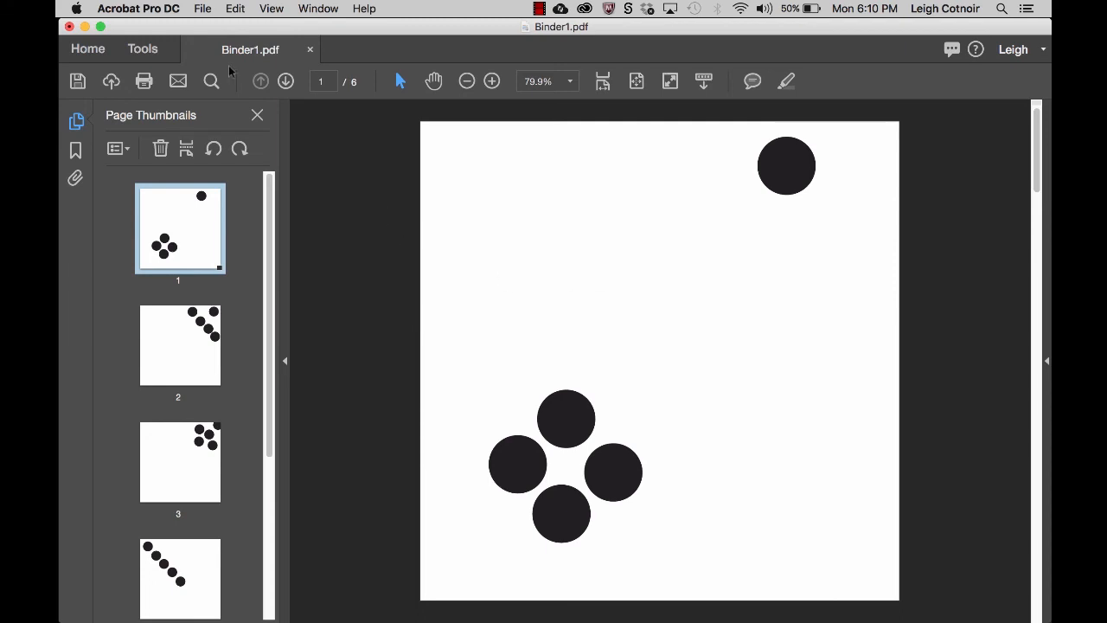
Save the combined PDF in the point folder under the name Point Study - Phase 1.
click(204, 7)
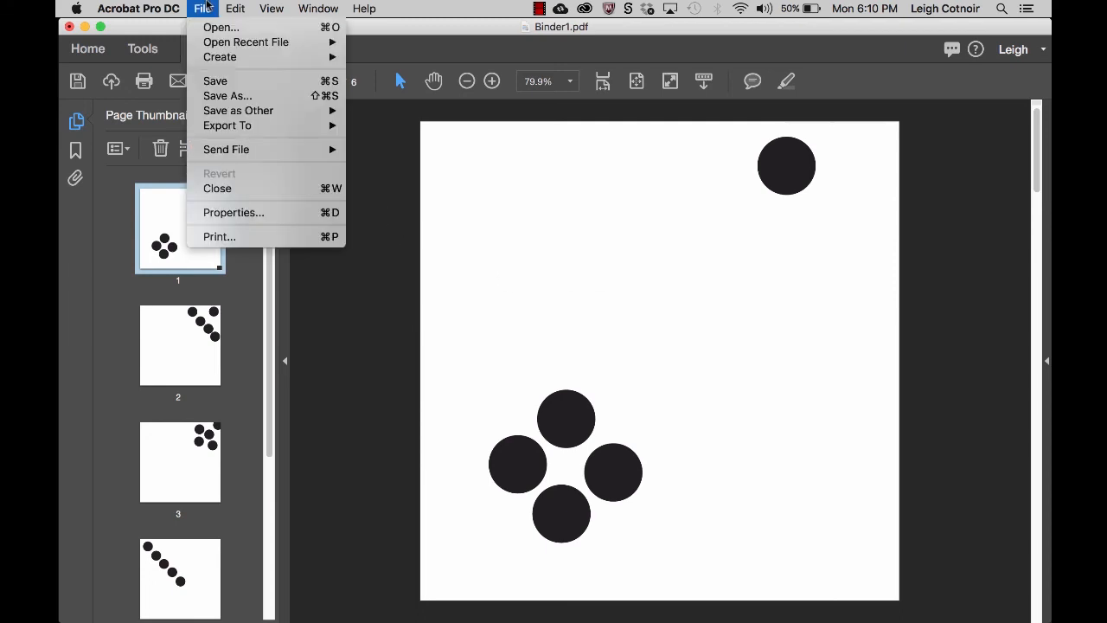
click(242, 96)
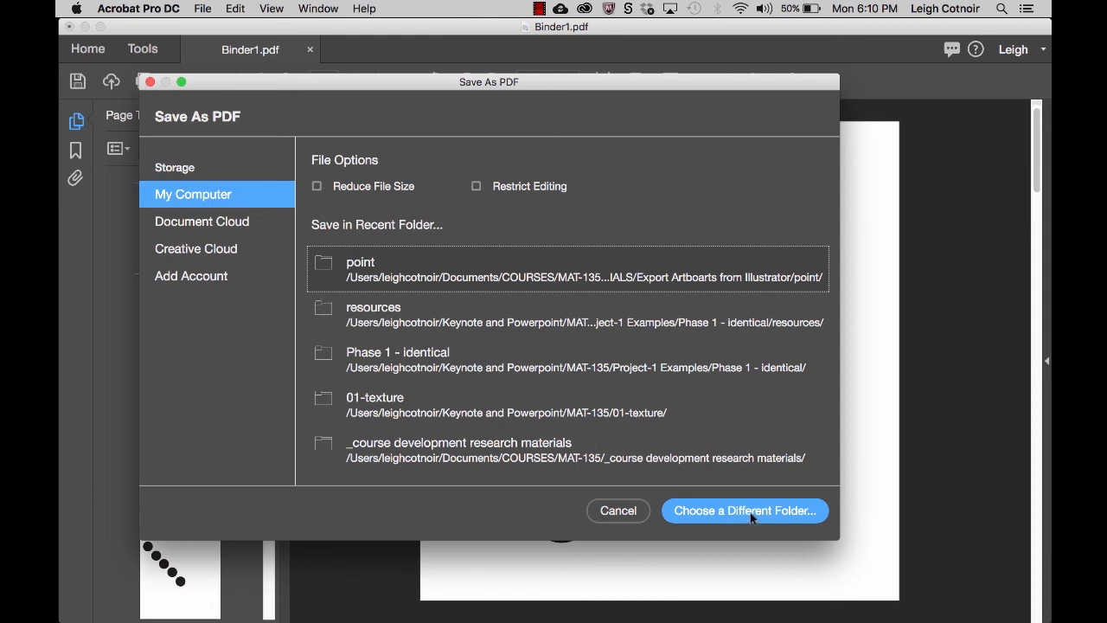
click(436, 255)
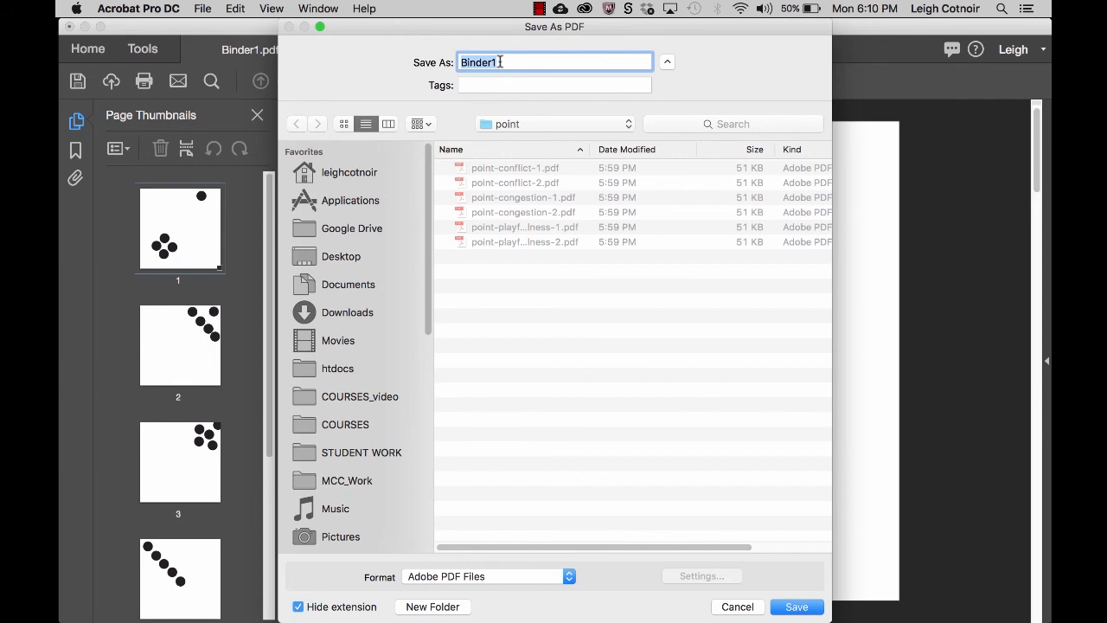
text(P)
text(o)
key(BackSpace)
text(oint Study)
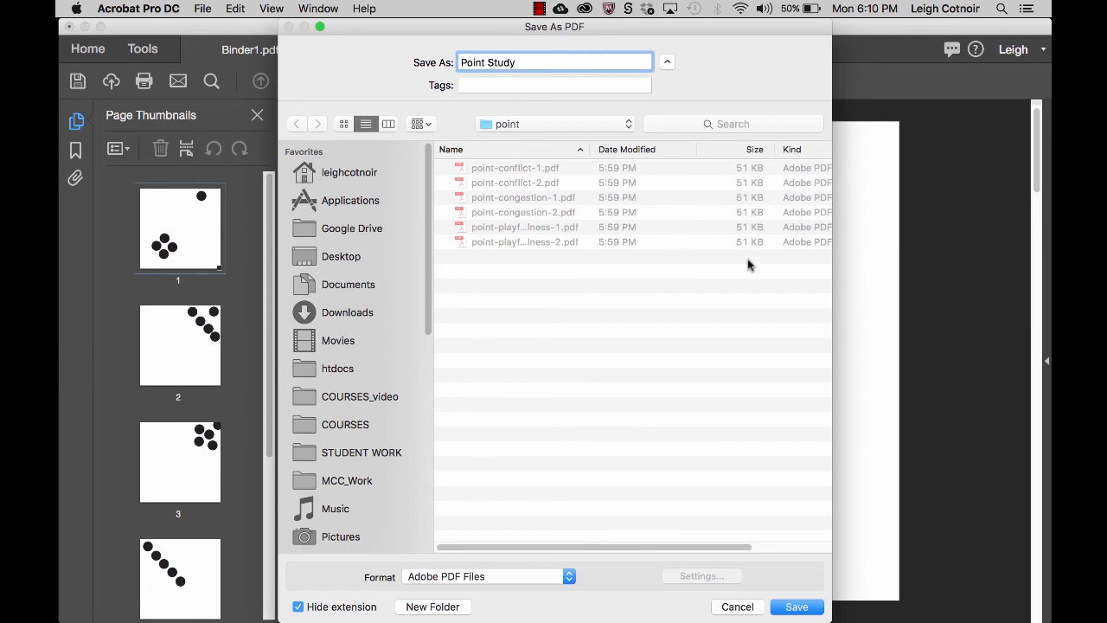
text( - Phase 1)
click(795, 607)
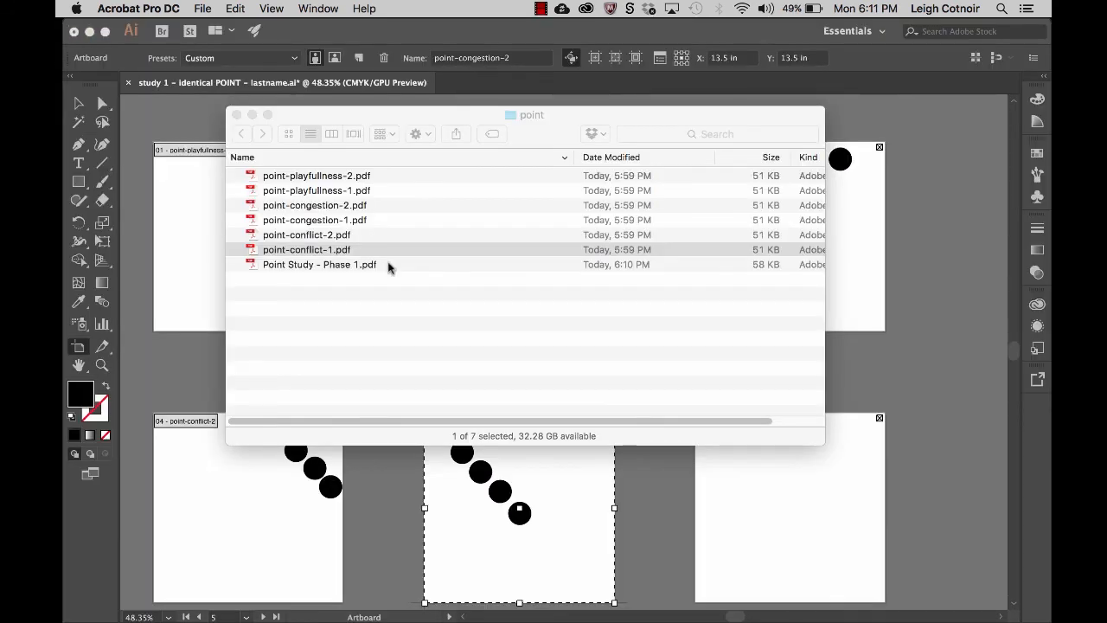
Check the point folder in Finder for the saved PDF, and examine Smallpdf's Merge PDF page in Chrome.
click(422, 349)
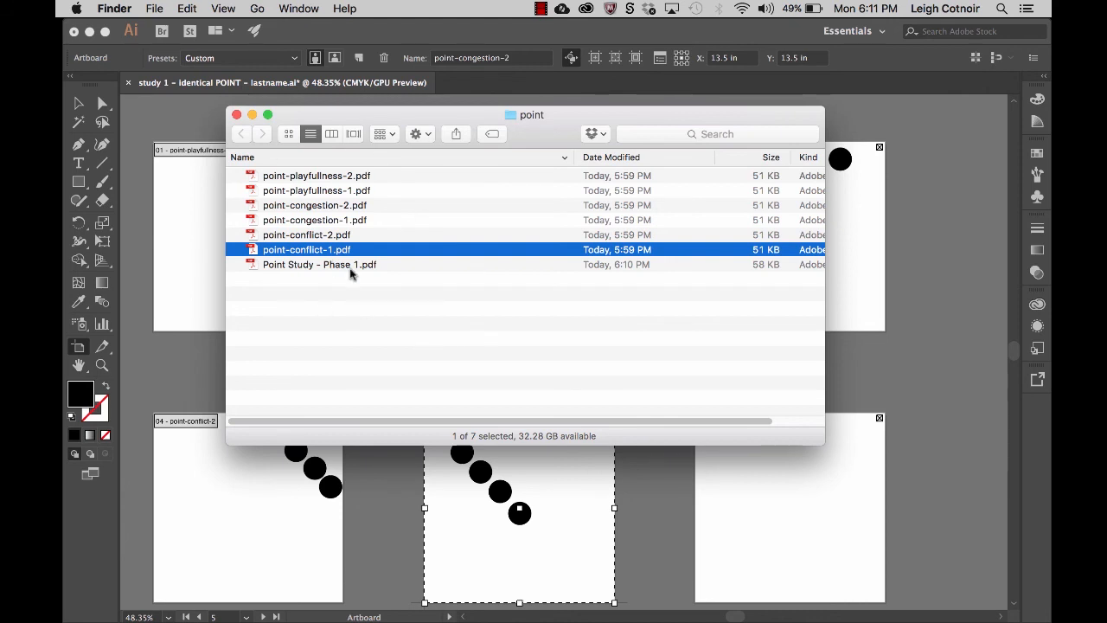
key(super+Tab)
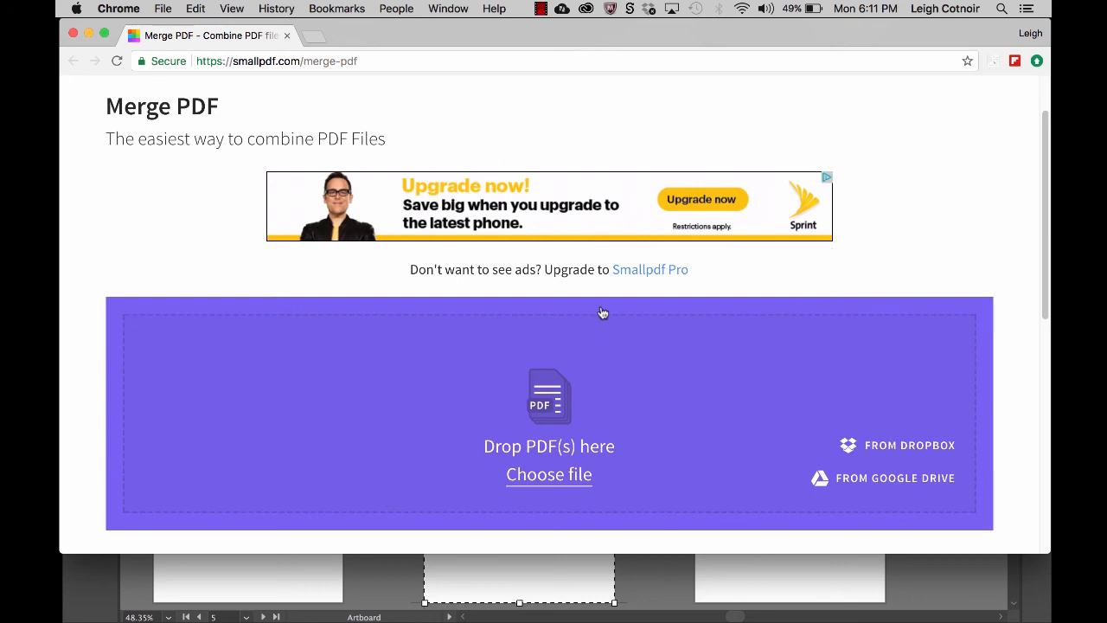
scroll(591, 503, down, 1)
scroll(591, 504, up, 1)
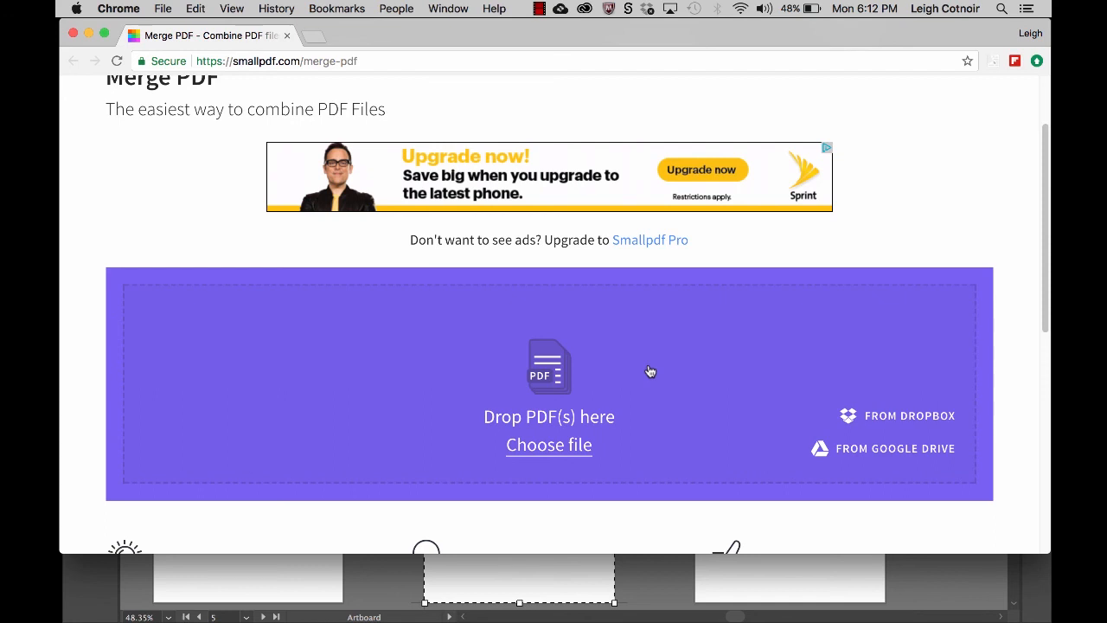
scroll(651, 371, down, 2)
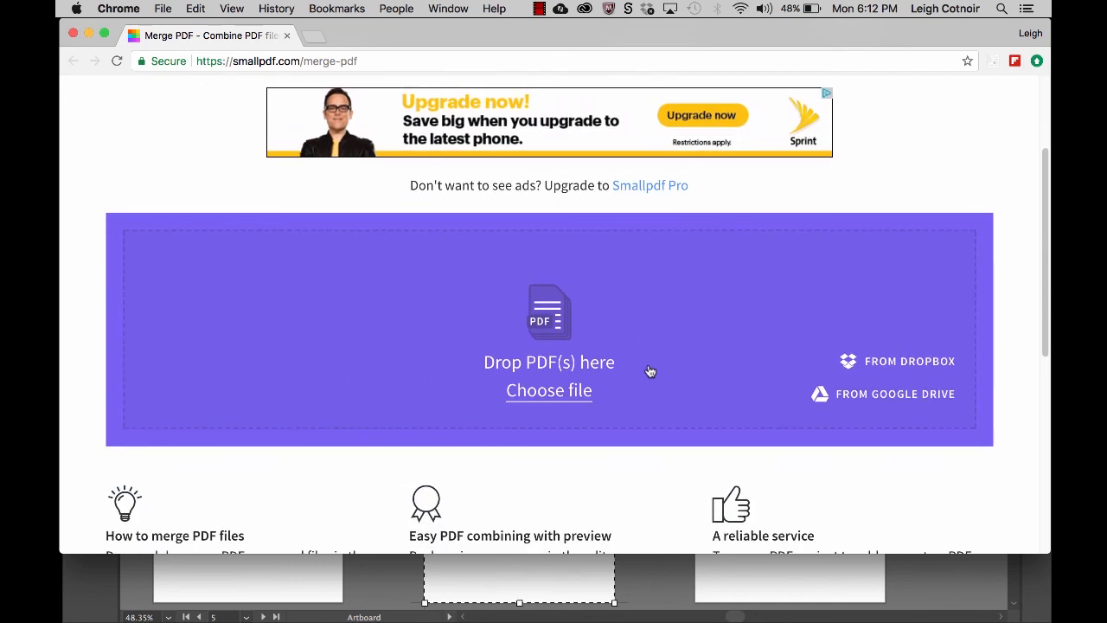